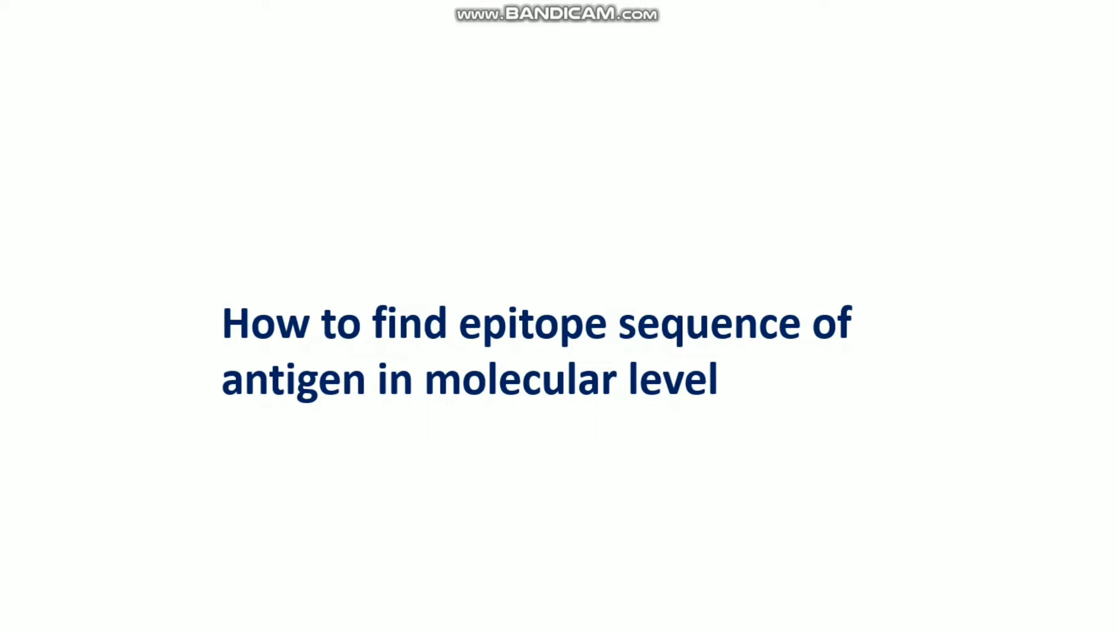
# - Exit the slideshow to return to slide 12 in normal editing view
pyautogui.press('Escape')
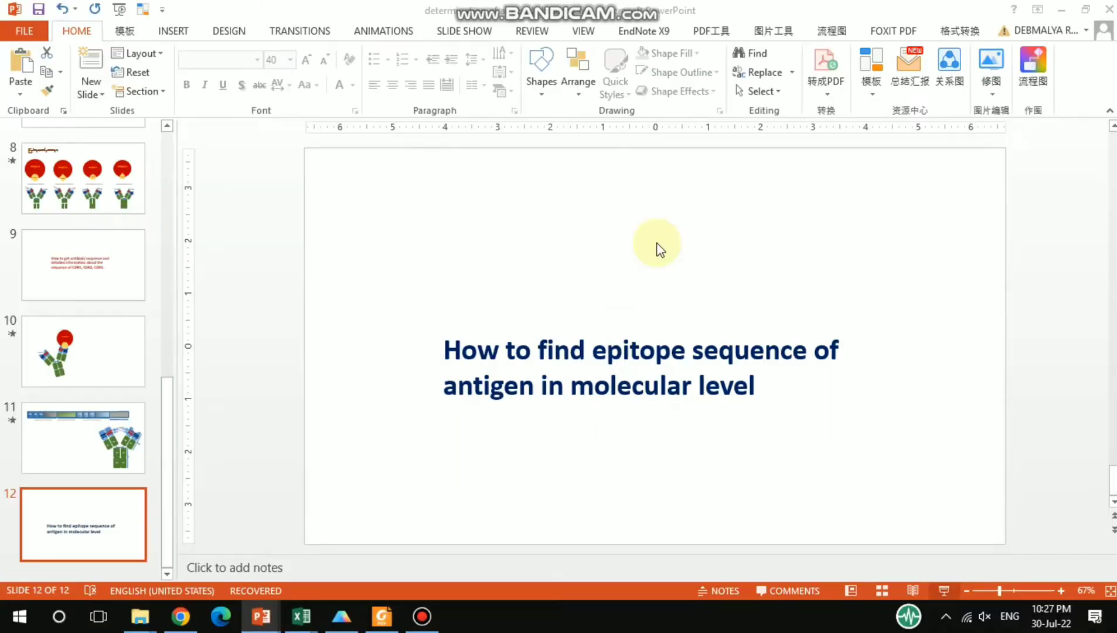
# - Load iedb.org in Chrome in place of the Google homepage
pyautogui.click(183, 614)
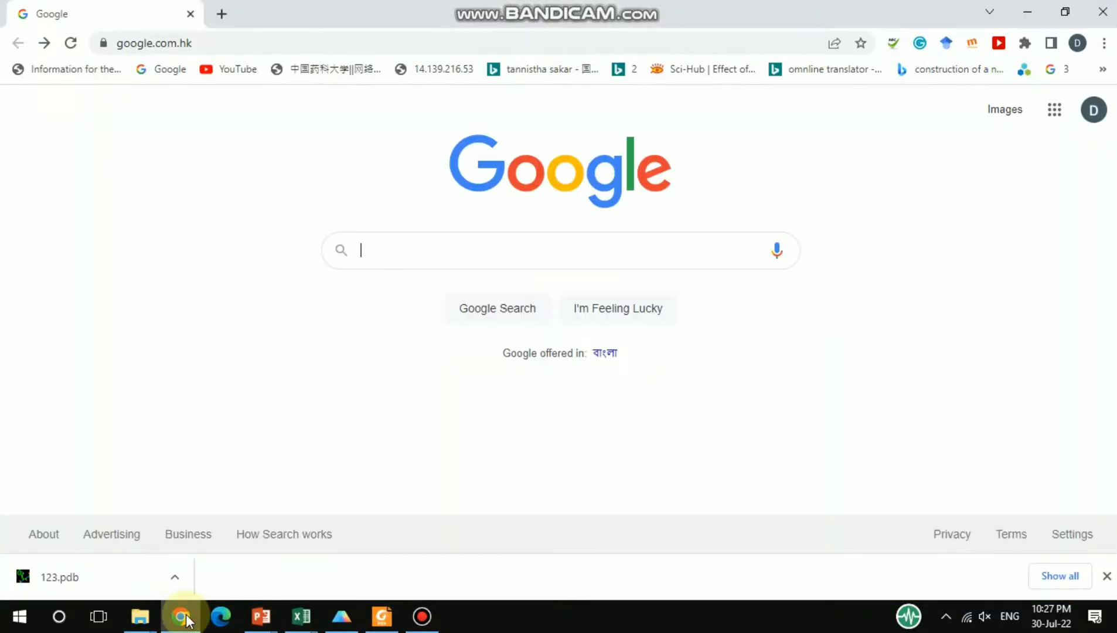
pyautogui.click(271, 38)
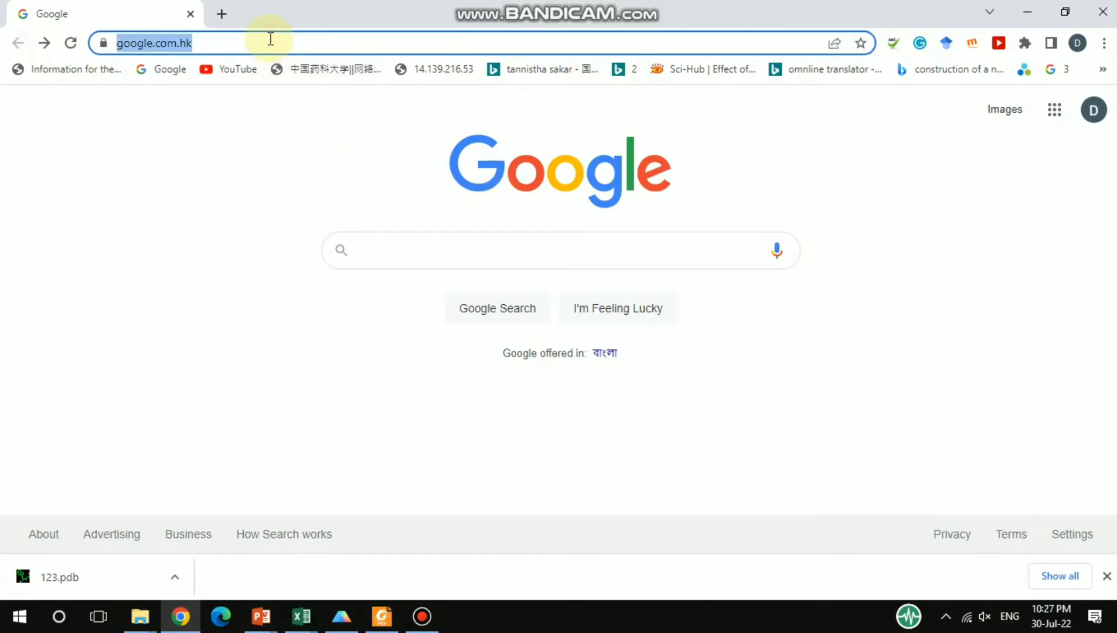
pyautogui.write('iedb.org')
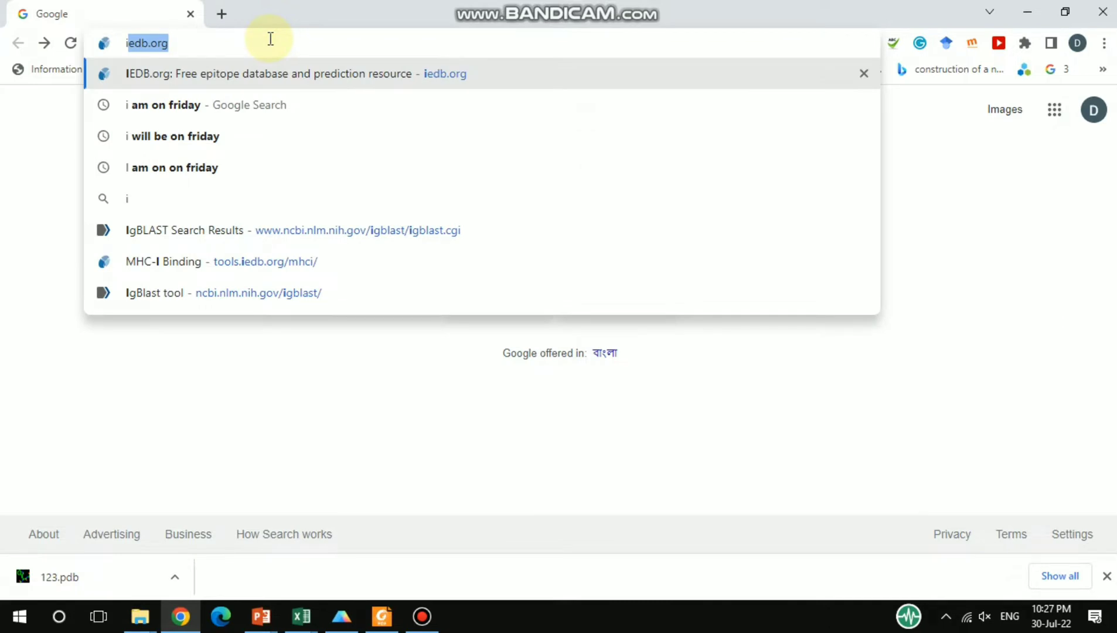
pyautogui.press('Return')
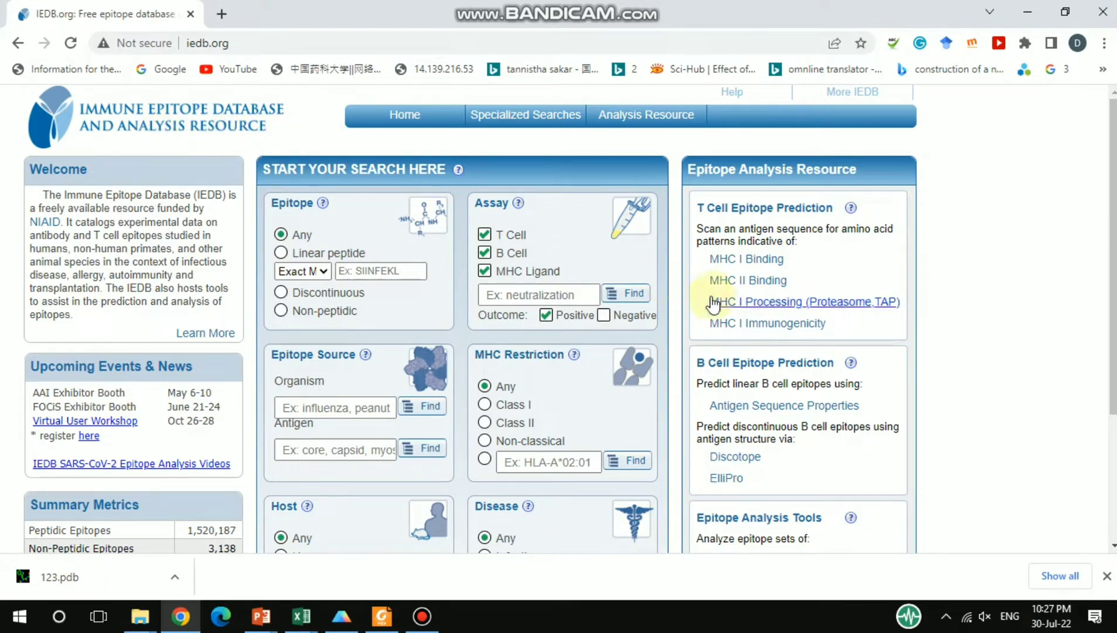
pyautogui.scroll(-1, 674, 311)
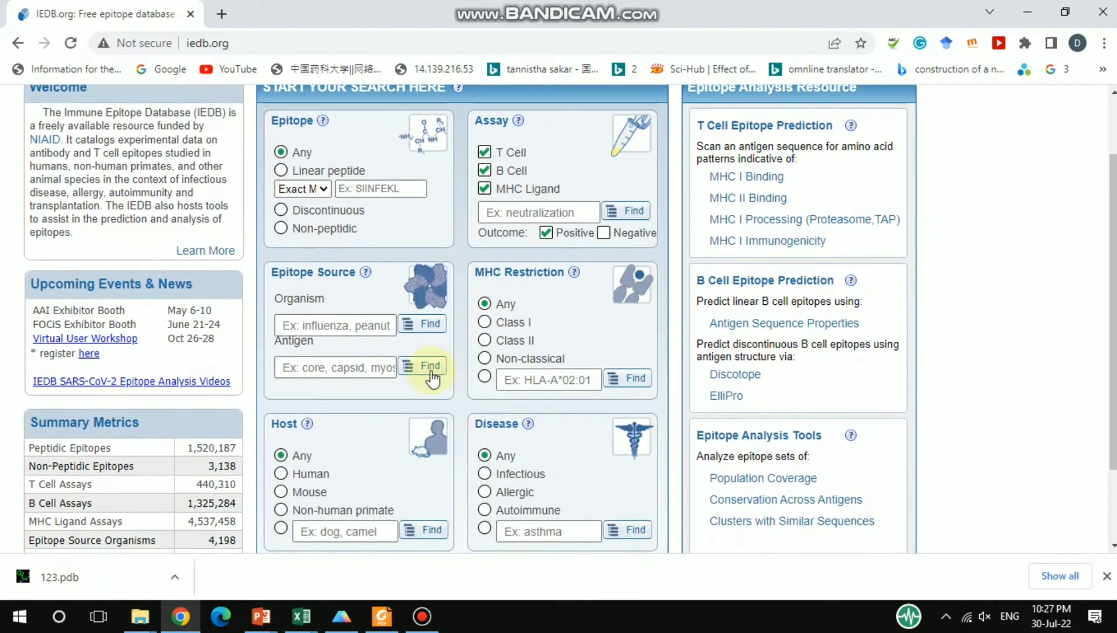
# - Run an IEDB search for antigen Vascular endothelial growth factor B with host Human
pyautogui.click(342, 367)
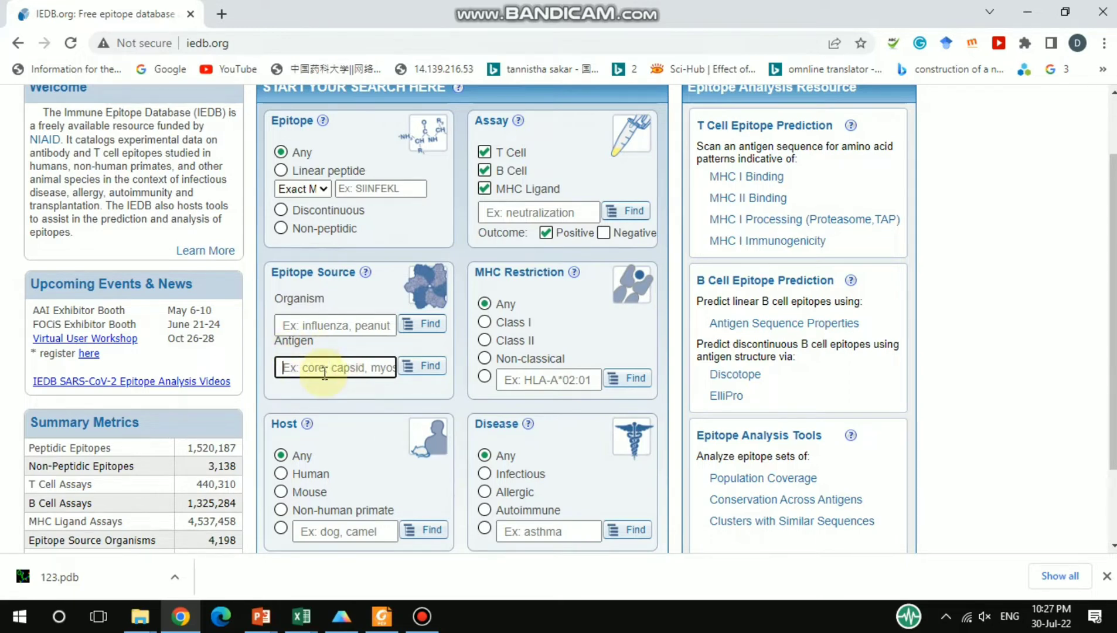
pyautogui.write('V')
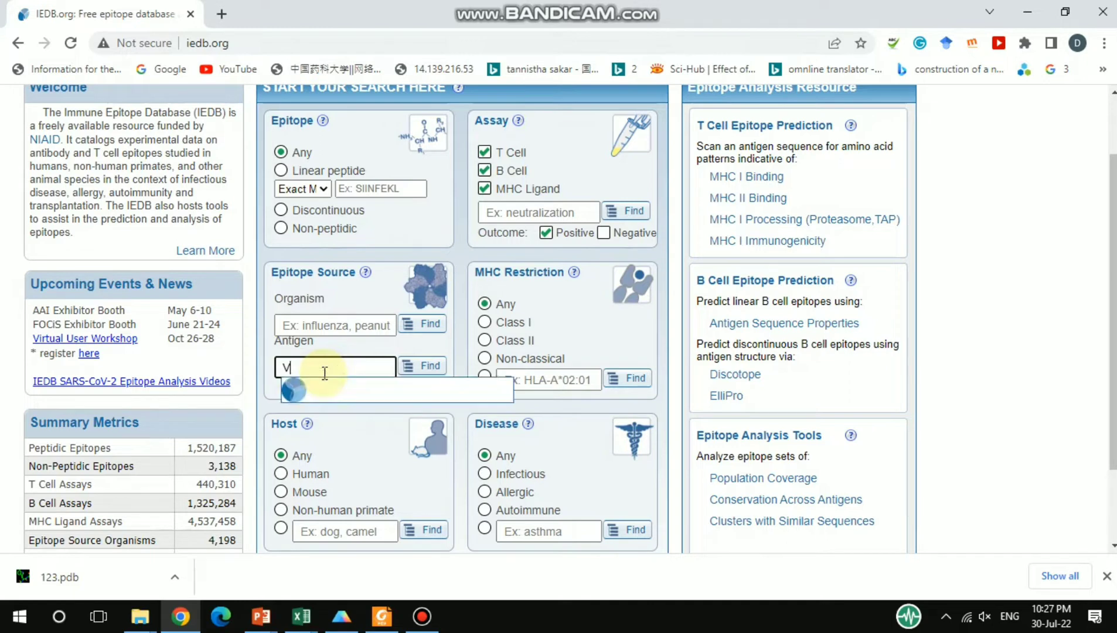
pyautogui.write('EGF')
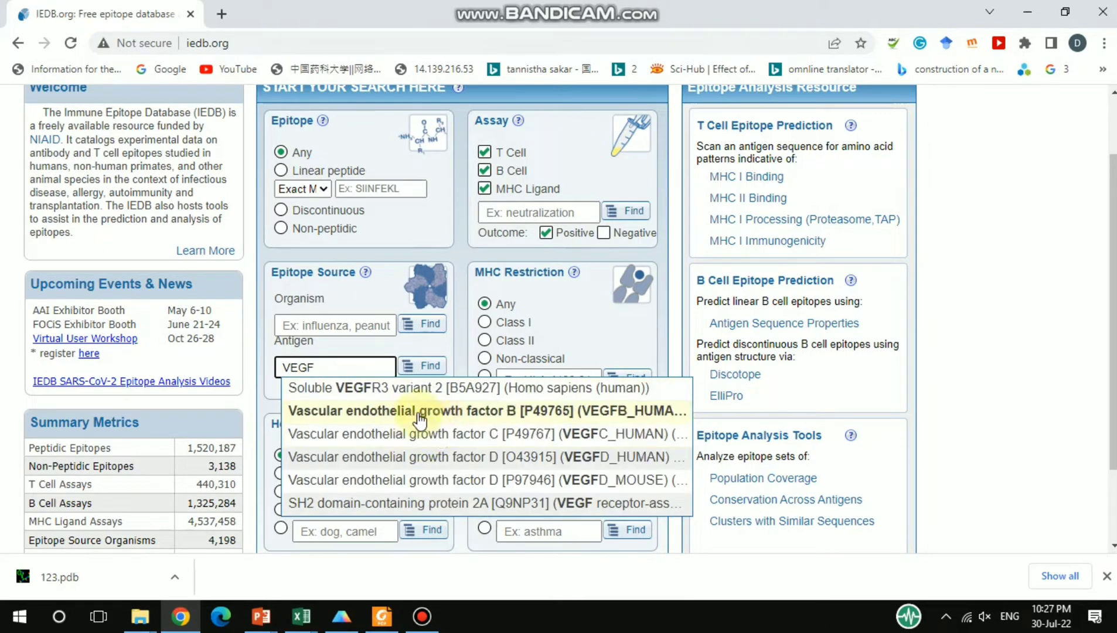
pyautogui.click(403, 415)
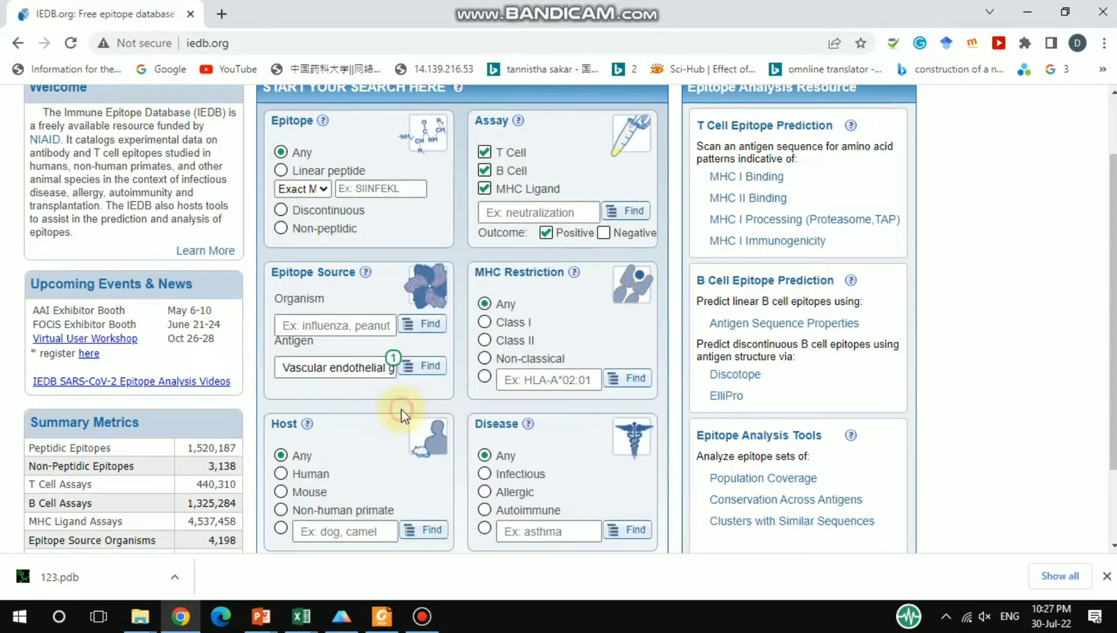
pyautogui.click(281, 475)
pyautogui.scroll(-2, 357, 479)
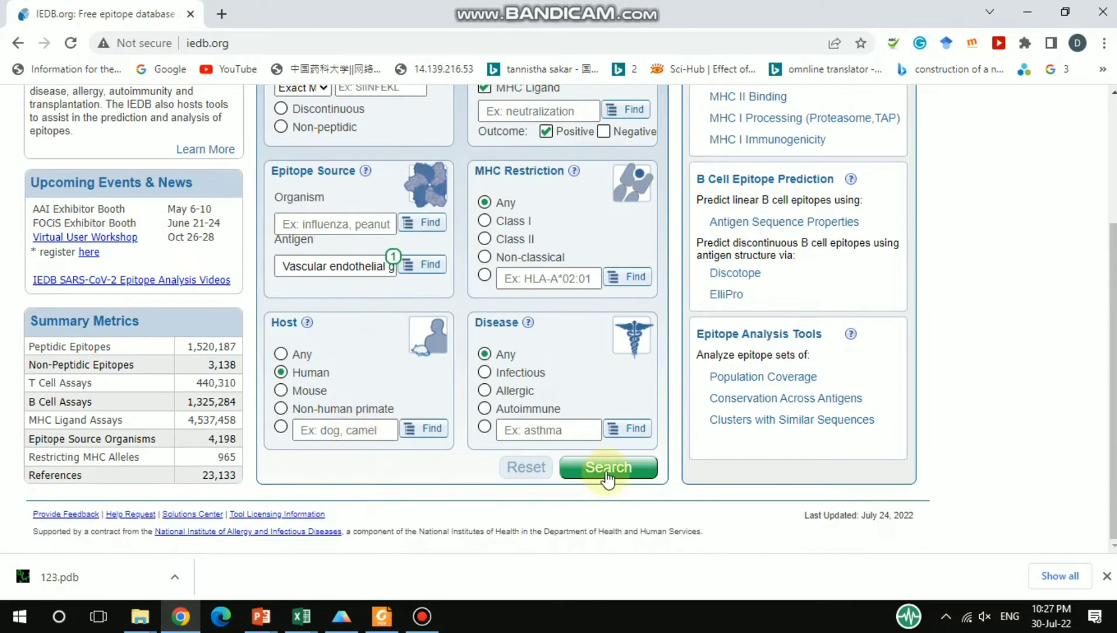
pyautogui.click(608, 478)
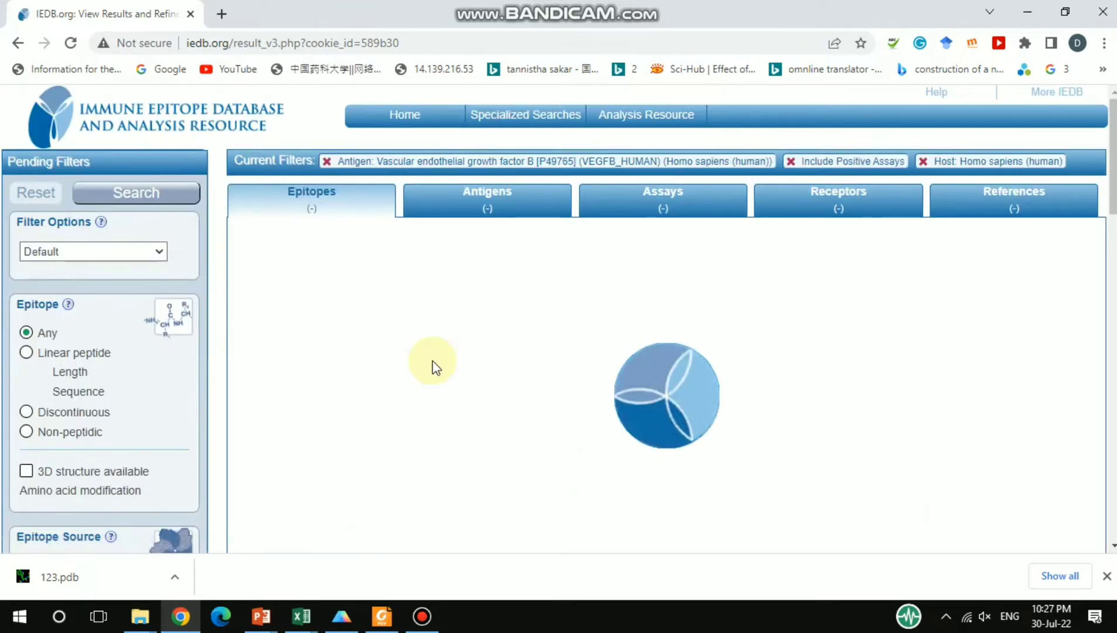
# - Browse the 14 VEGF-B epitope results
pyautogui.scroll(-4, 433, 367)
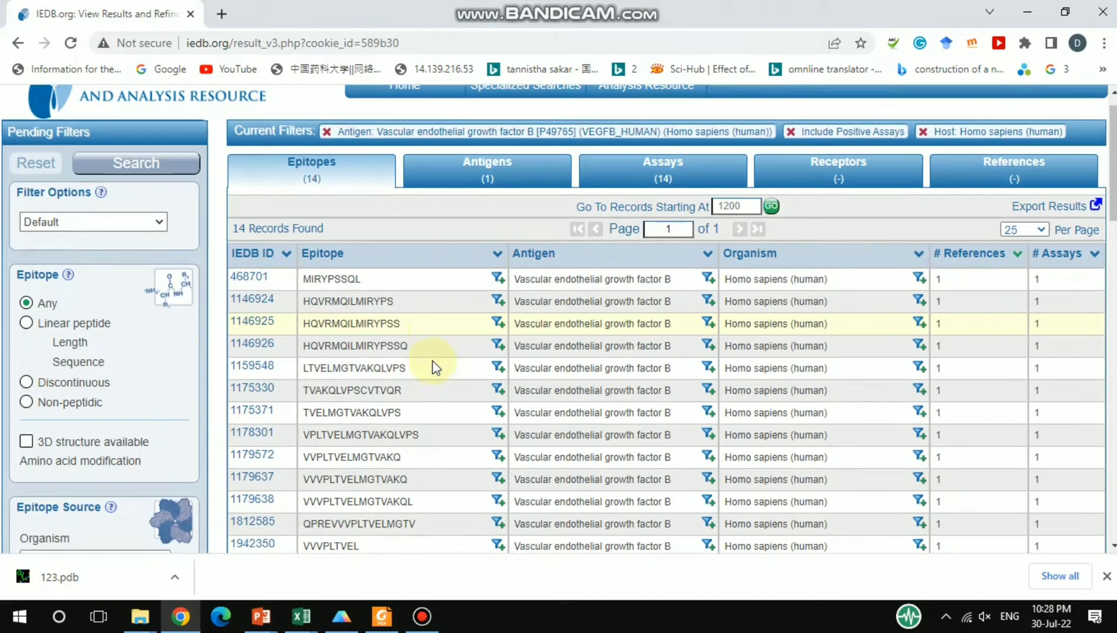
pyautogui.scroll(3, 433, 367)
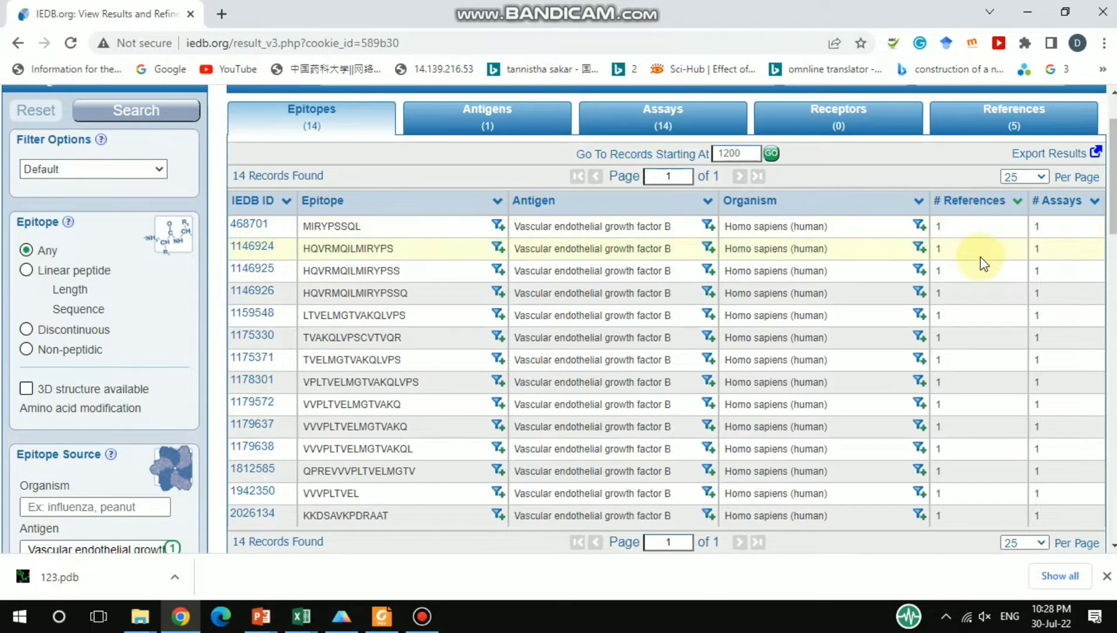
pyautogui.scroll(2, 985, 216)
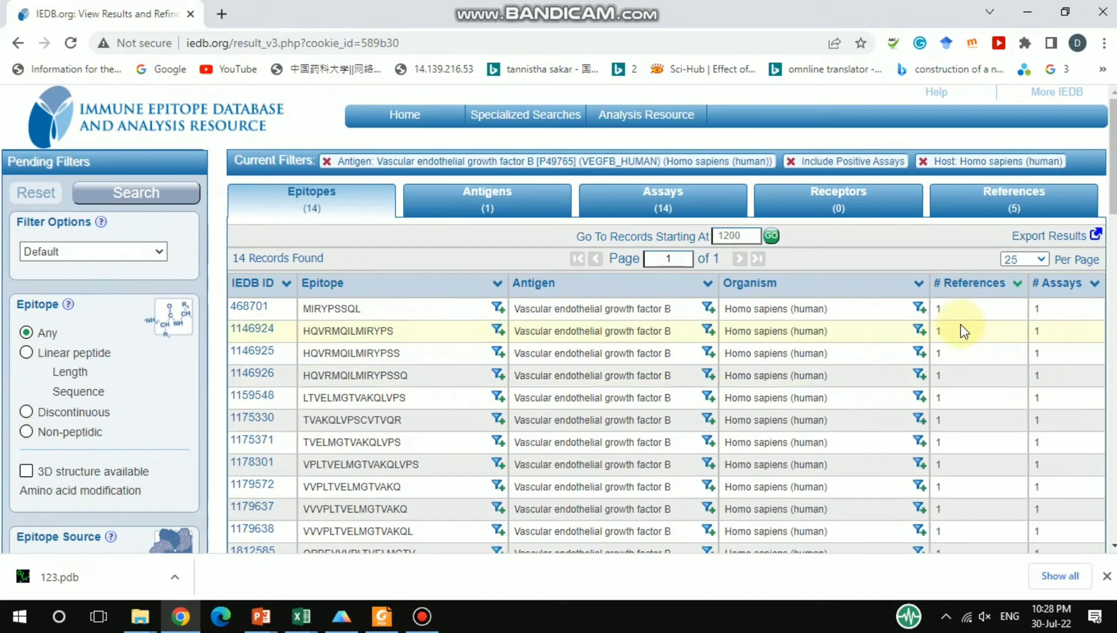
pyautogui.scroll(-2, 958, 369)
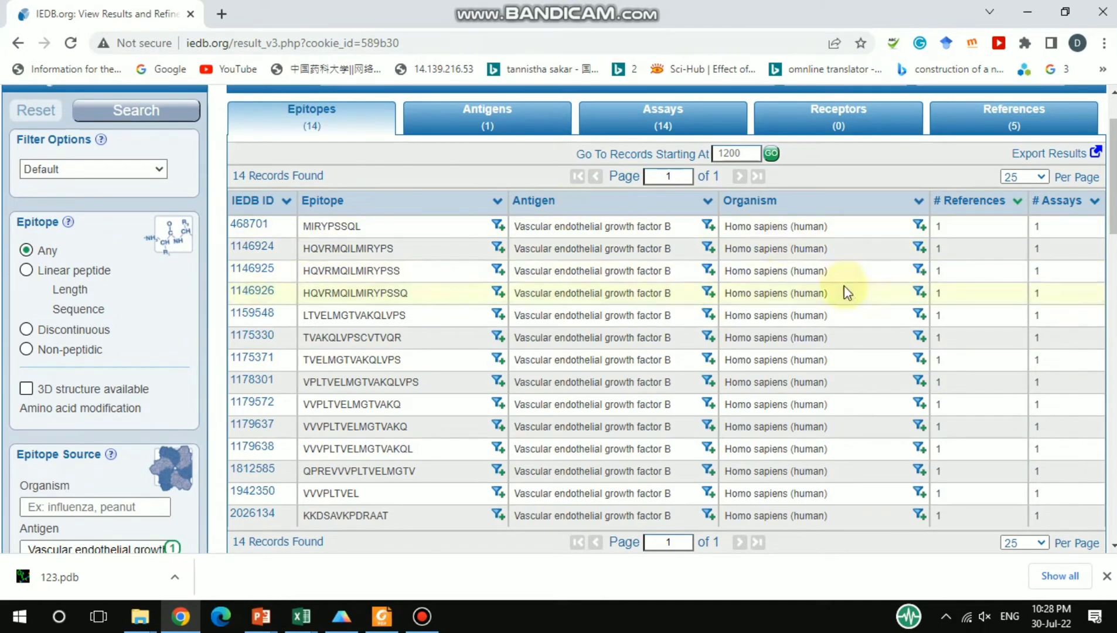
pyautogui.scroll(2, 847, 284)
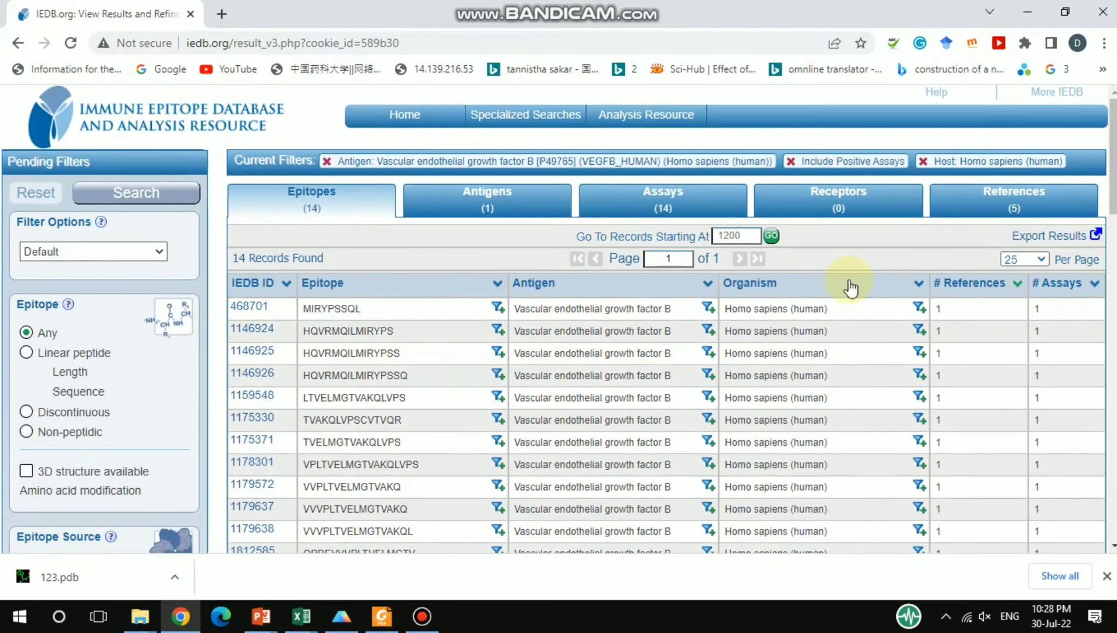
# - Review the 5 supporting references, then return to the Epitopes list
pyautogui.click(1018, 207)
pyautogui.scroll(-3, 753, 384)
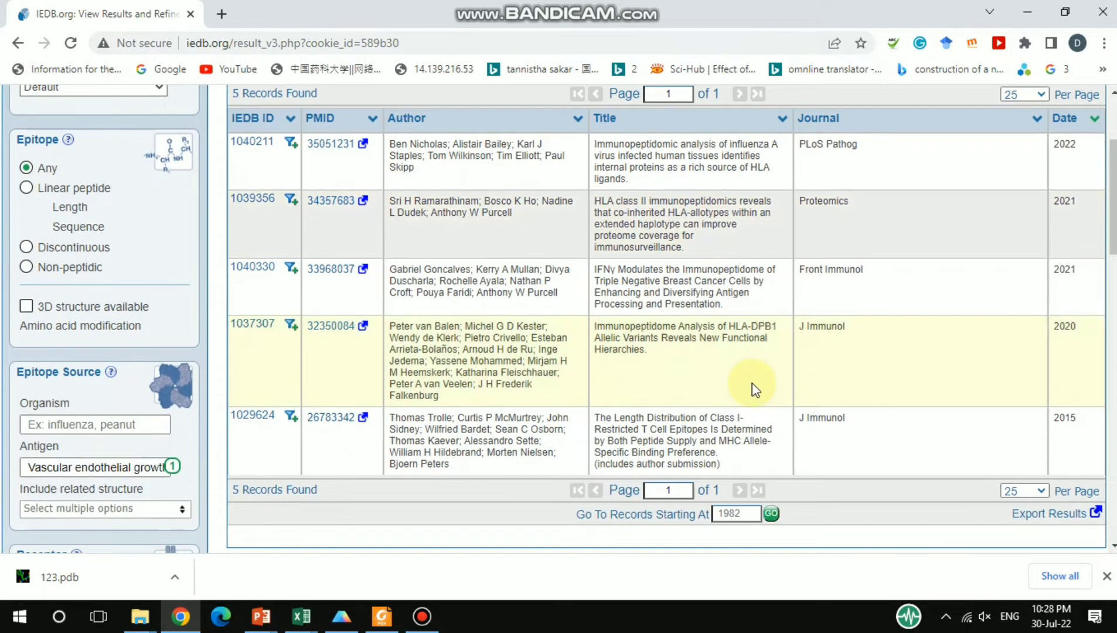
pyautogui.scroll(3, 752, 384)
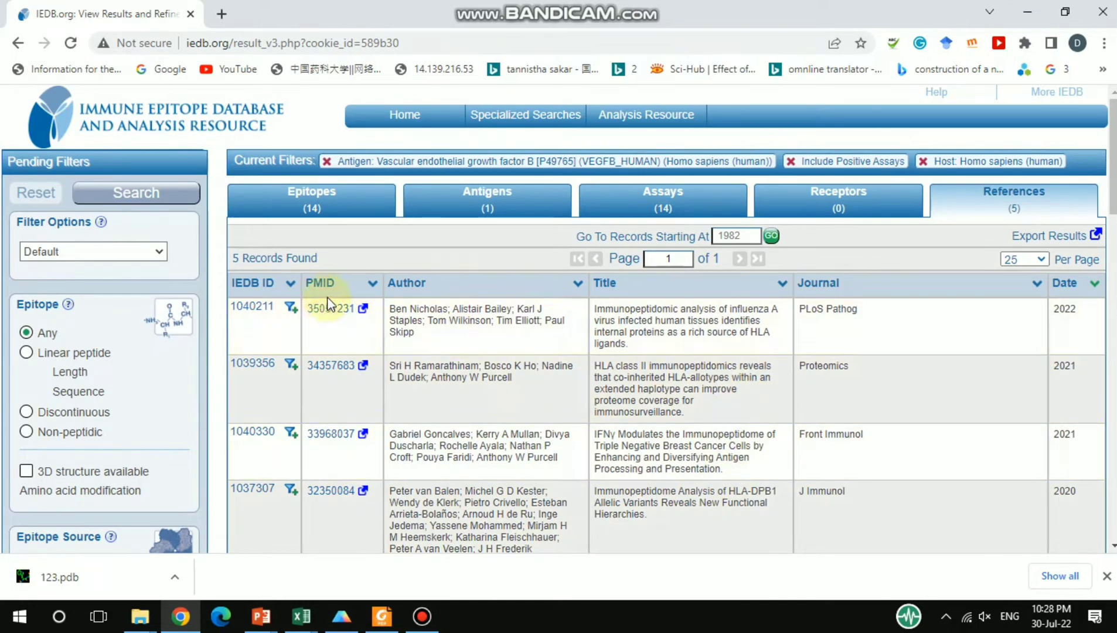
pyautogui.scroll(-5, 579, 346)
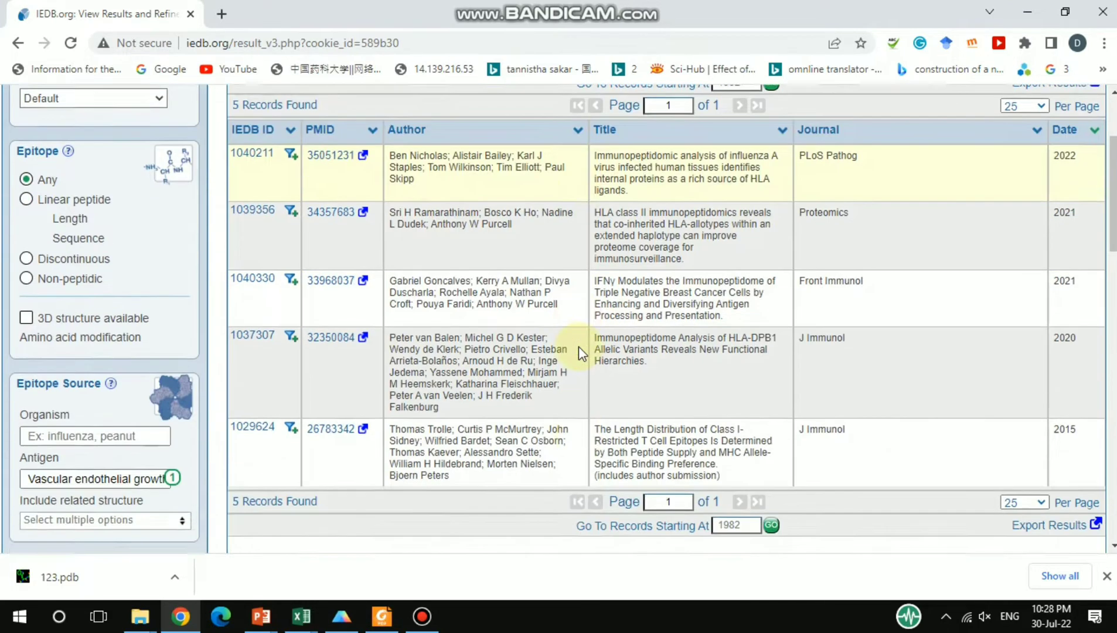
pyautogui.scroll(5, 579, 349)
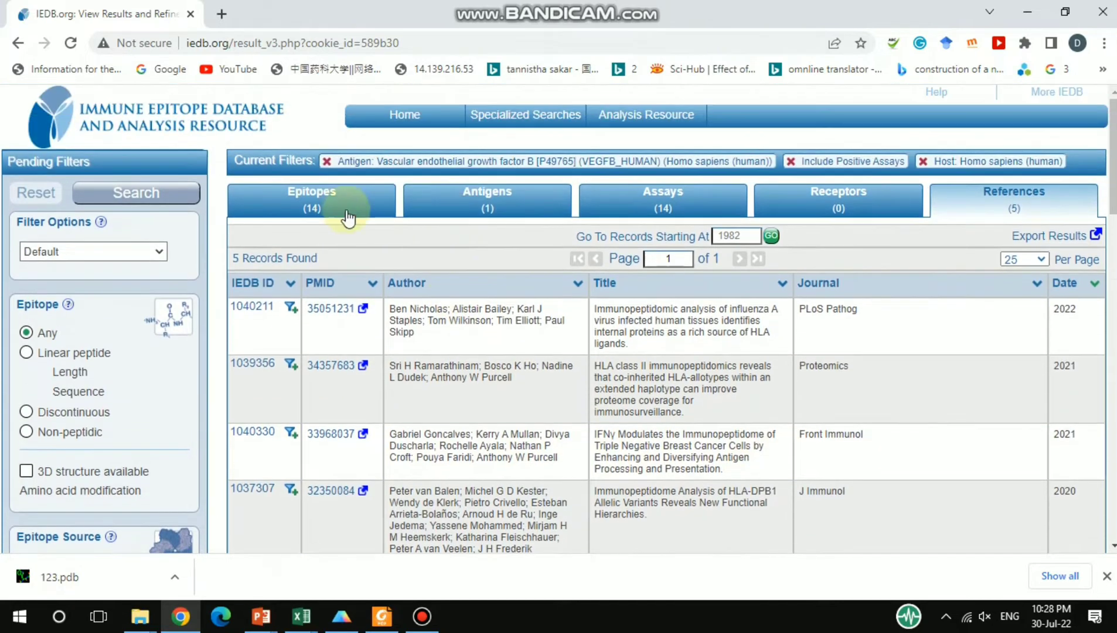
pyautogui.click(326, 208)
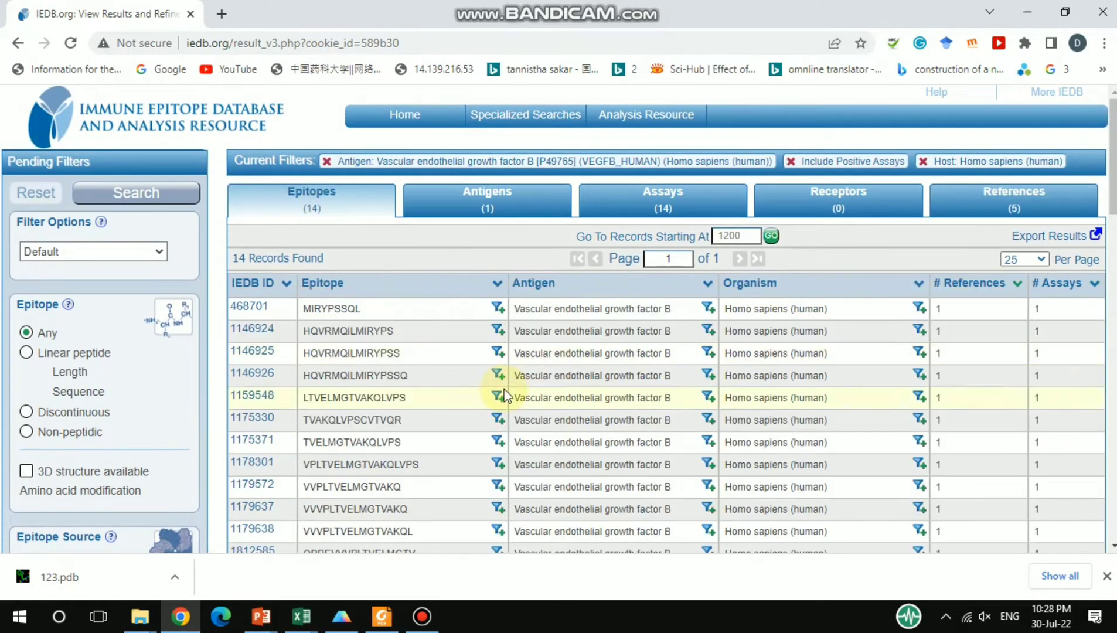
# - Copy the epitope sequence VPLTVELMGTVAKQLVPS from record 1178301
pyautogui.scroll(-1, 505, 397)
pyautogui.scroll(-1, 505, 397)
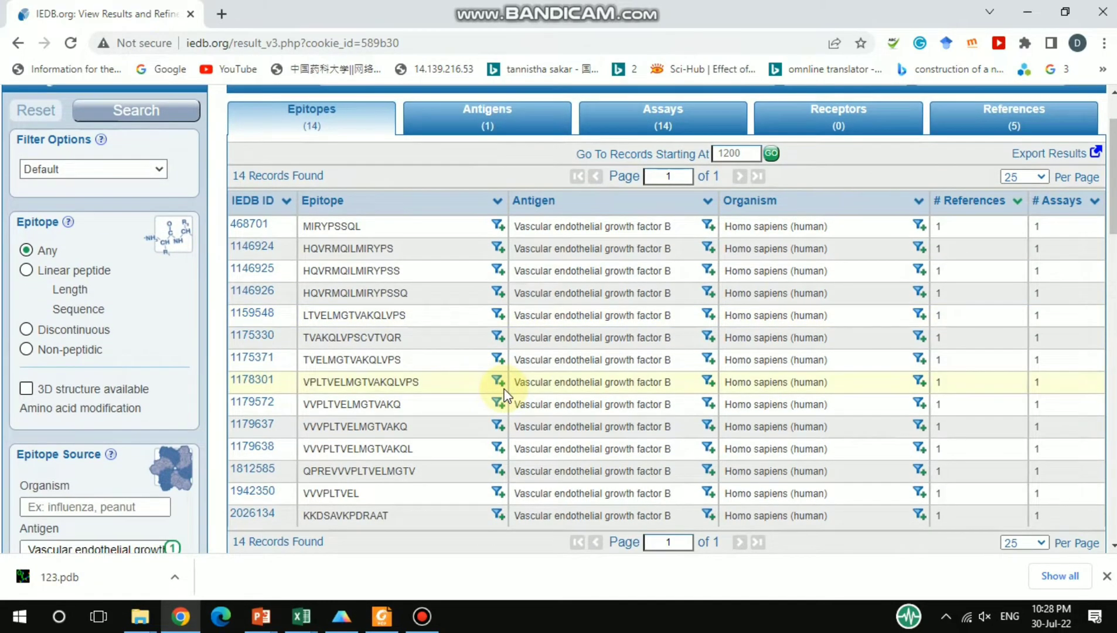
pyautogui.click(424, 383)
pyautogui.moveTo(424, 383); pyautogui.dragTo(307, 385)
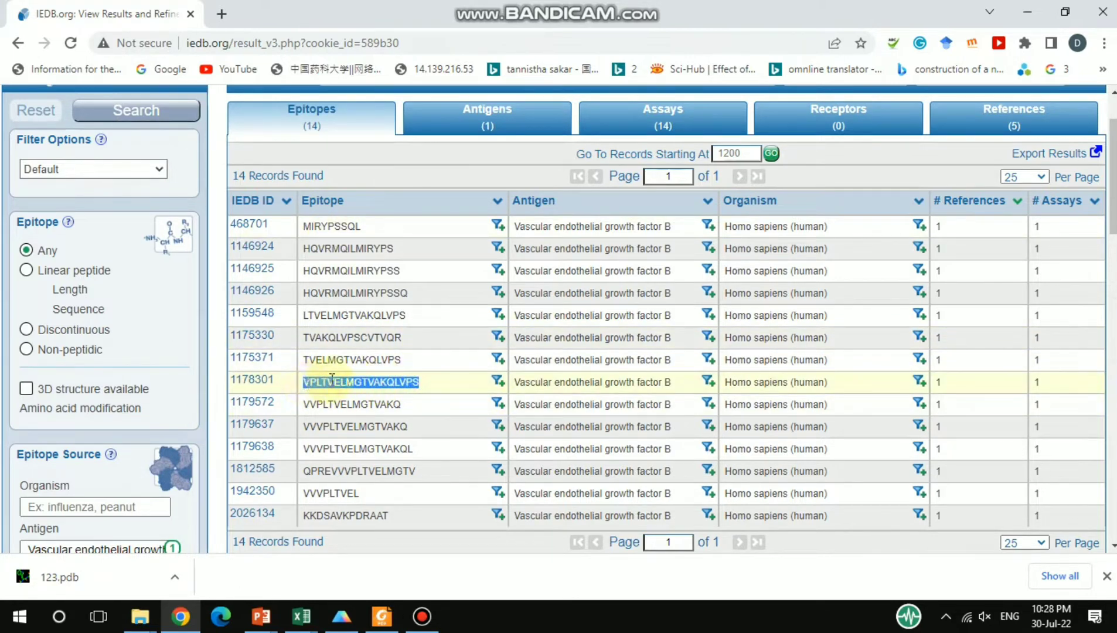
pyautogui.rightClick(332, 381)
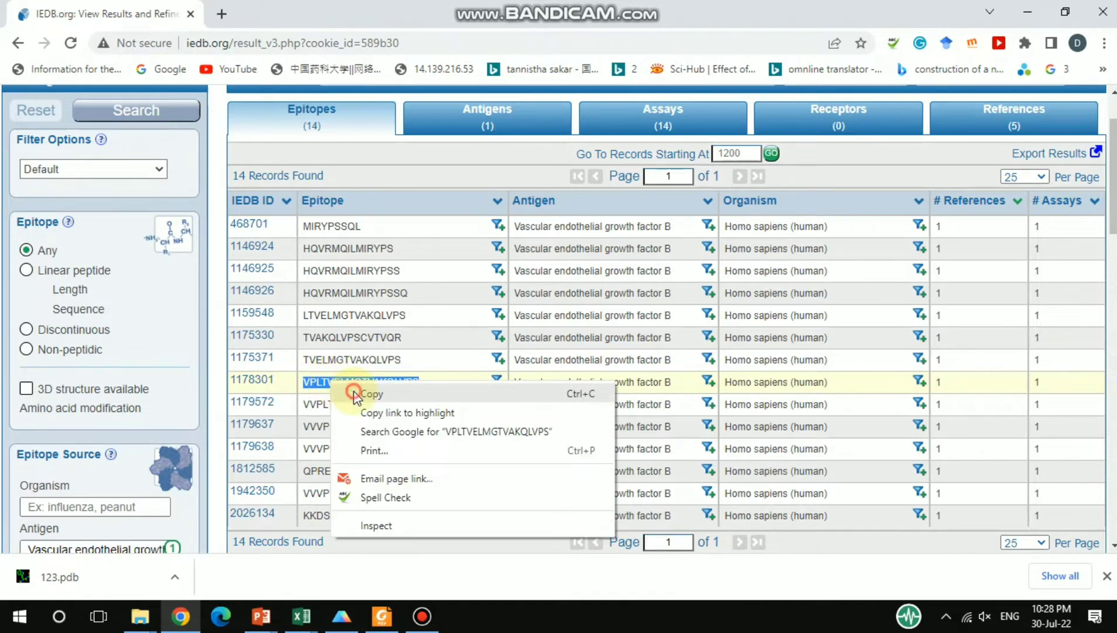
pyautogui.click(357, 392)
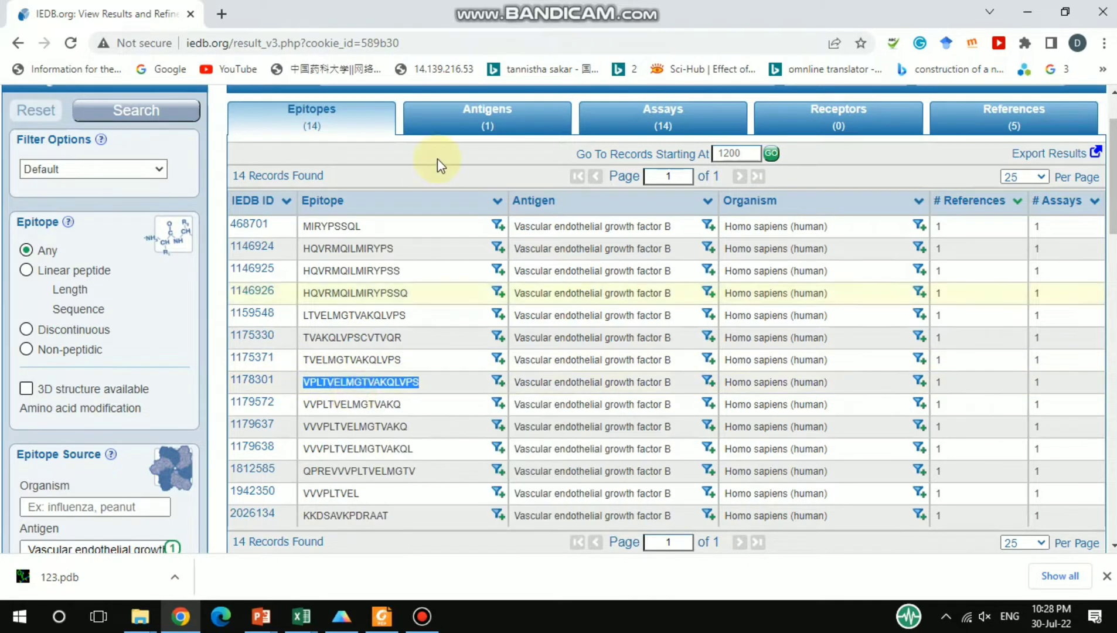
# - Bring up NCBI's Standard Protein BLAST (blastp) form in a new tab
pyautogui.click(221, 14)
pyautogui.click(267, 41)
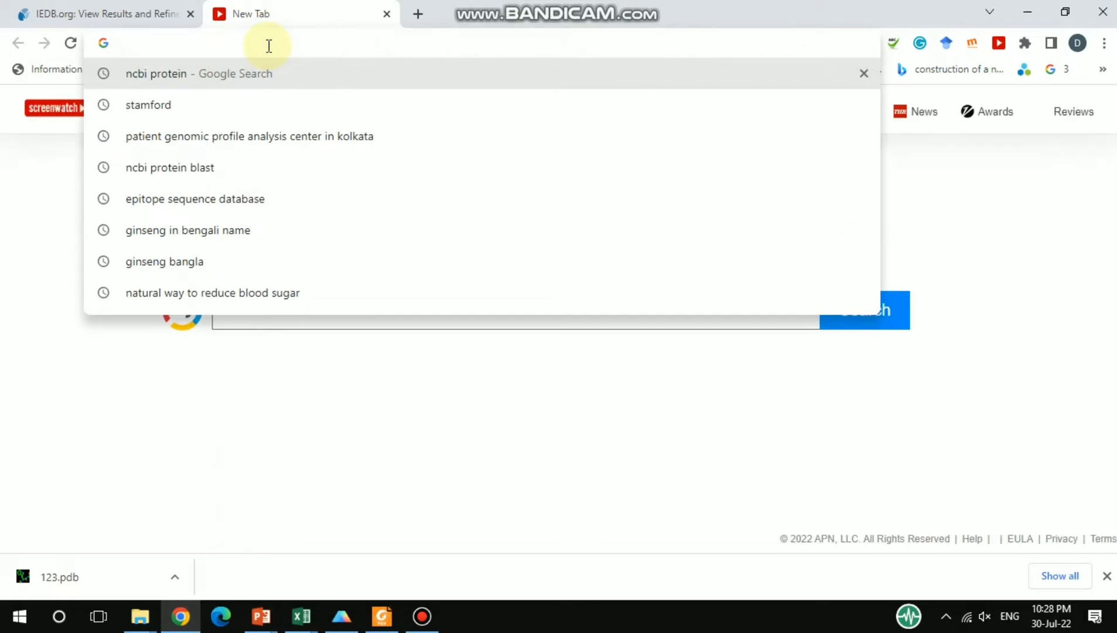
pyautogui.write('ncbi')
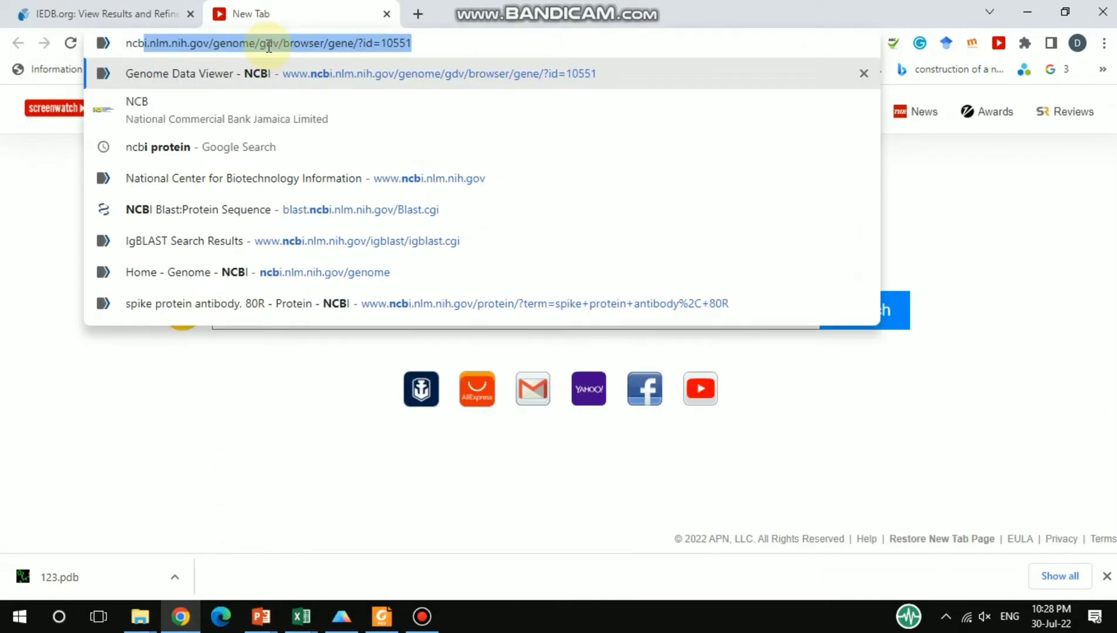
pyautogui.click(234, 210)
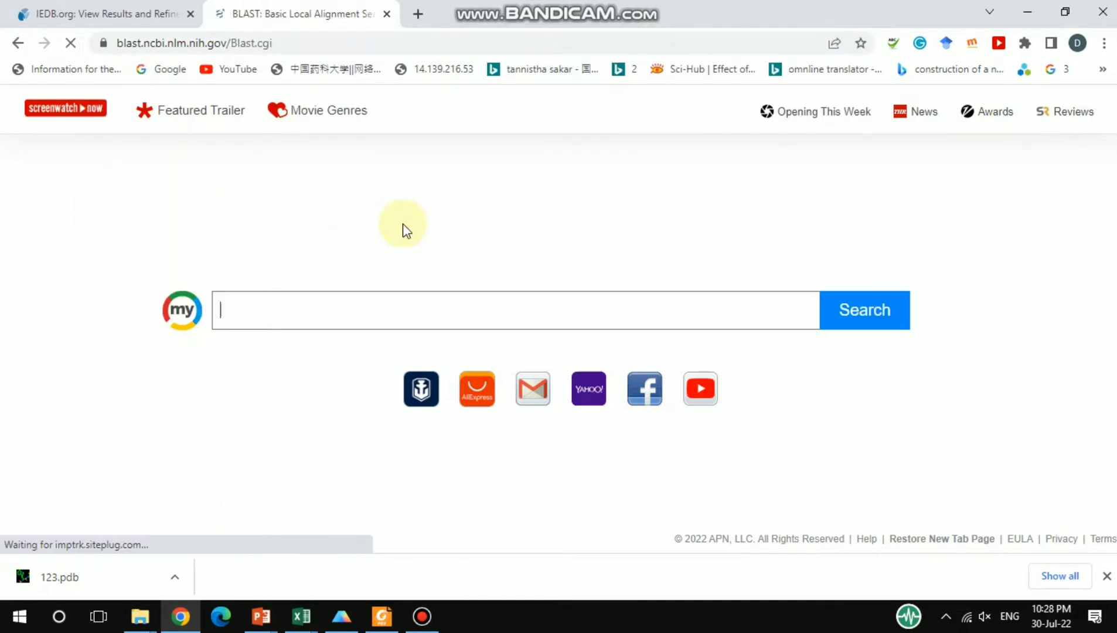
pyautogui.scroll(-4, 403, 224)
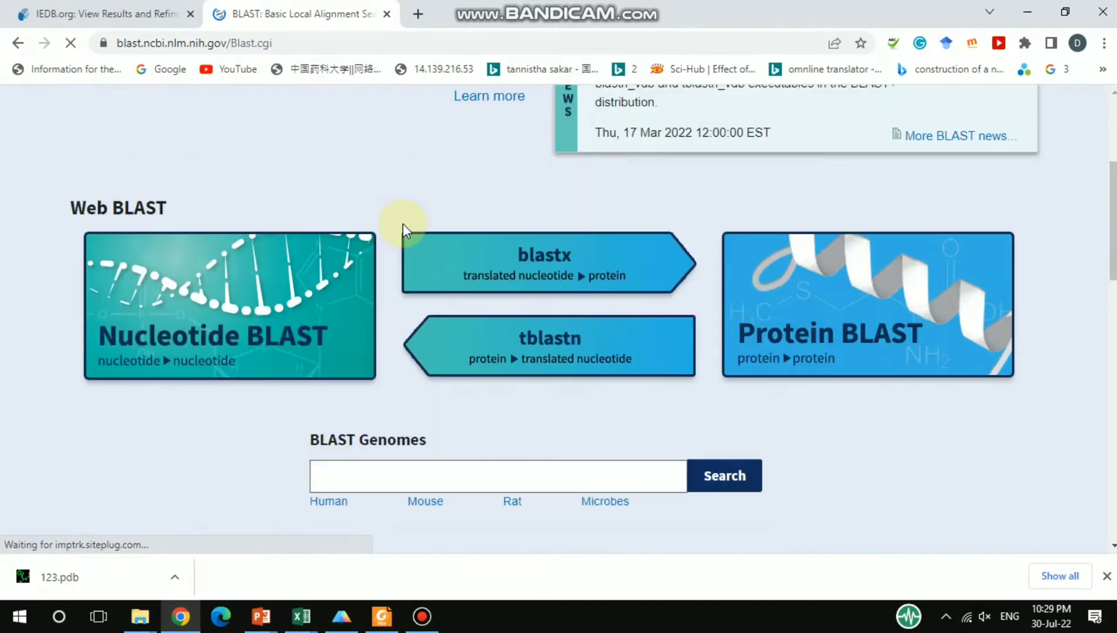
pyautogui.click(872, 316)
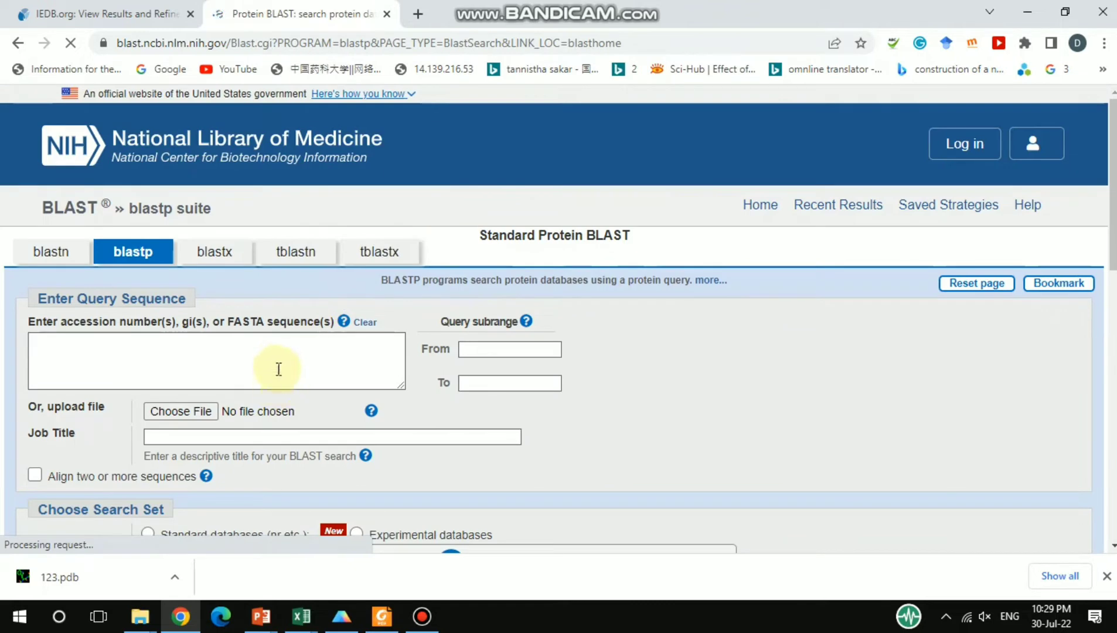
# - Paste VPLTVELMGTVAKQLVPS as the query and submit blastp against the nr database
pyautogui.click(279, 364)
pyautogui.hotkey('ctrl', 'v')
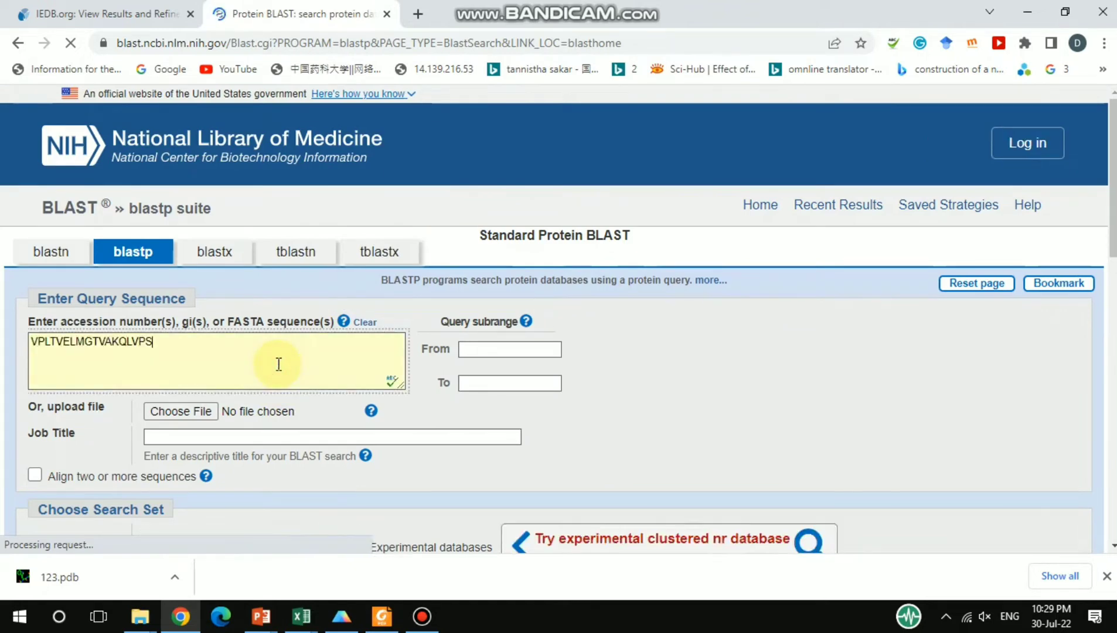
pyautogui.scroll(-8, 646, 380)
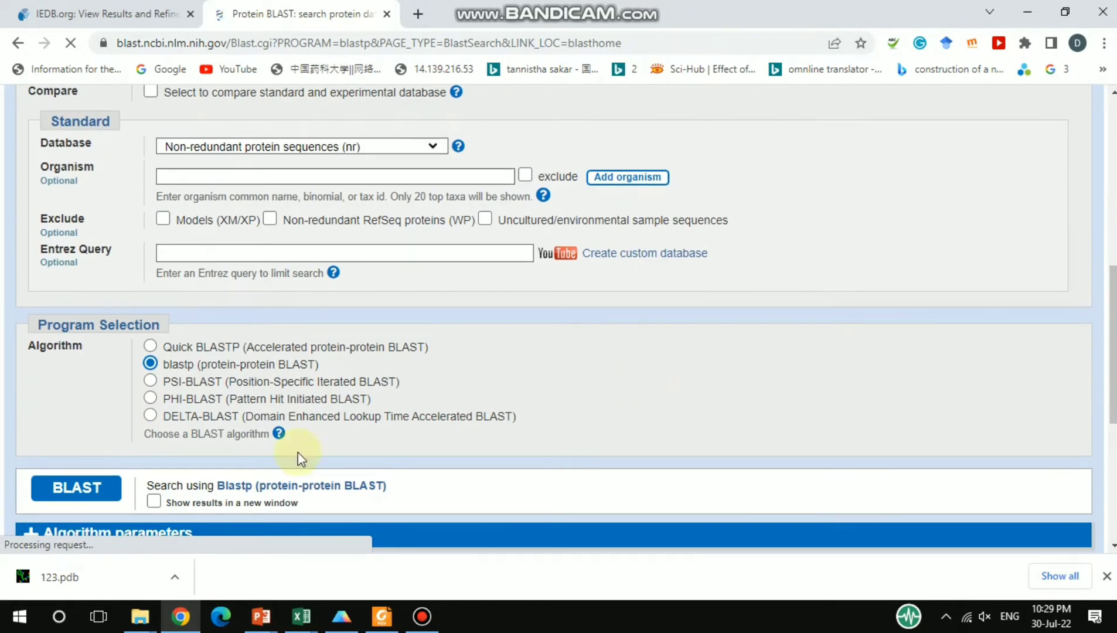
pyautogui.click(87, 498)
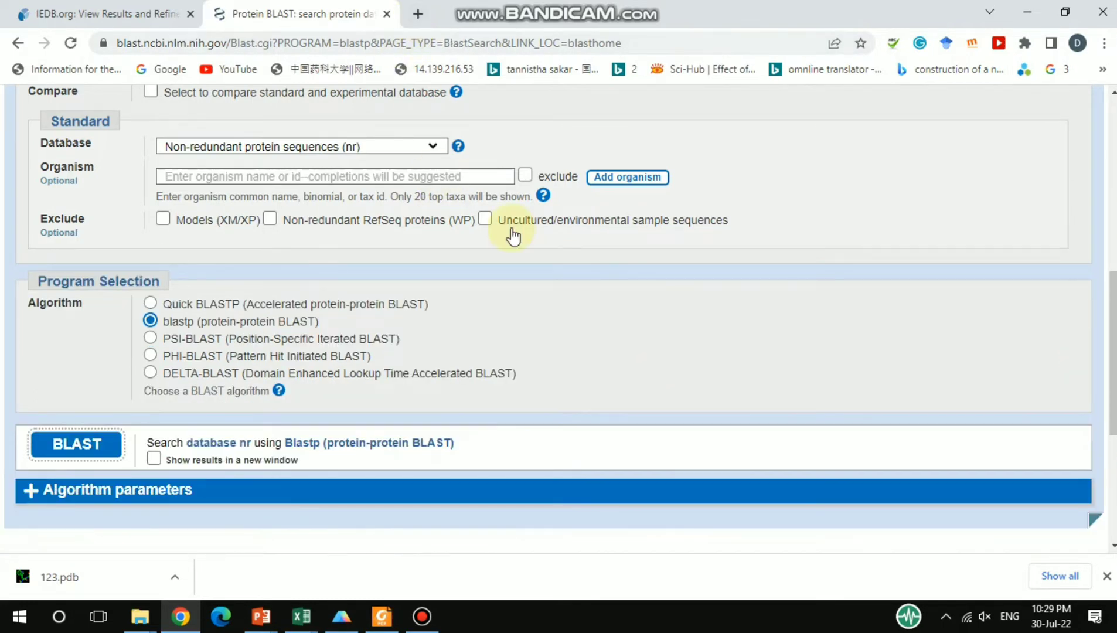
pyautogui.scroll(10, 513, 234)
pyautogui.scroll(-7, 508, 232)
pyautogui.scroll(-2, 117, 362)
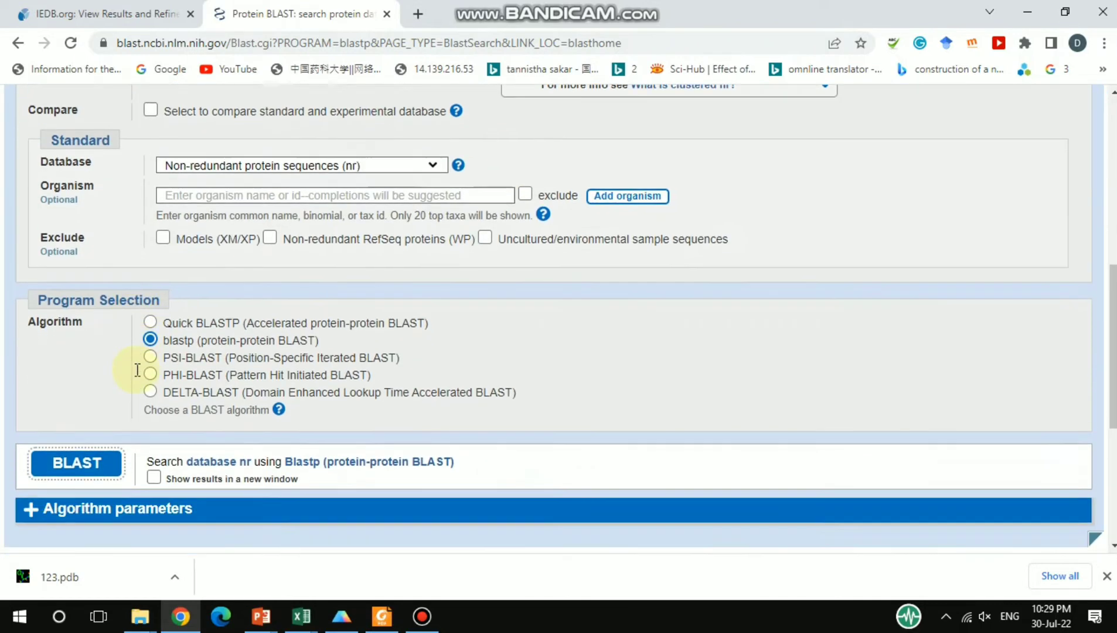
pyautogui.click(93, 437)
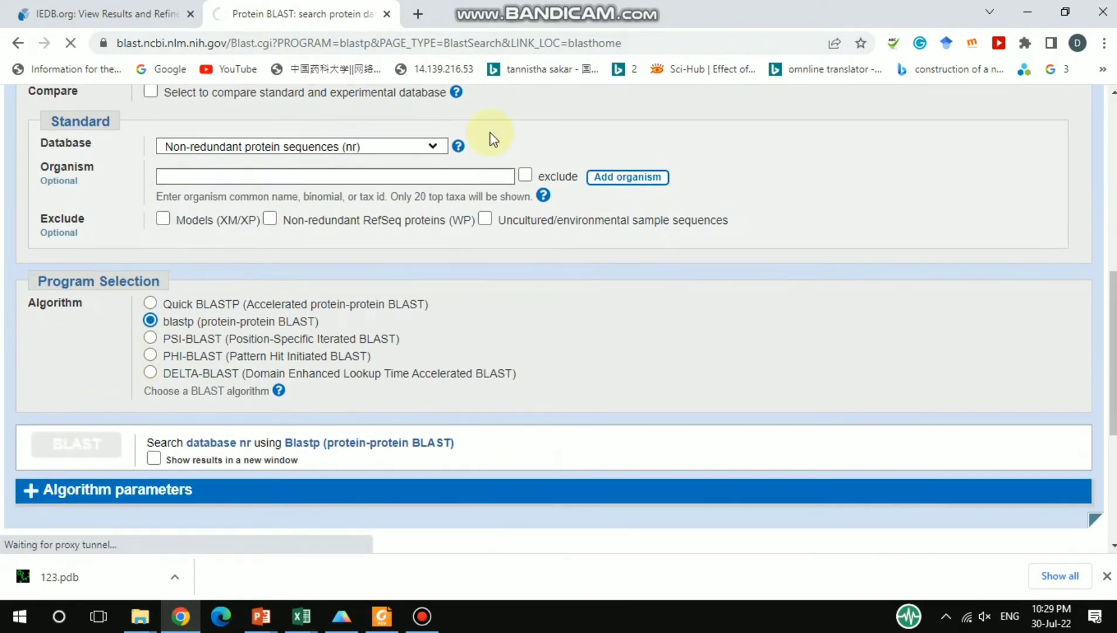
# - Go to the RCSB PDB page for entry 2LNS in a third tab
pyautogui.click(419, 14)
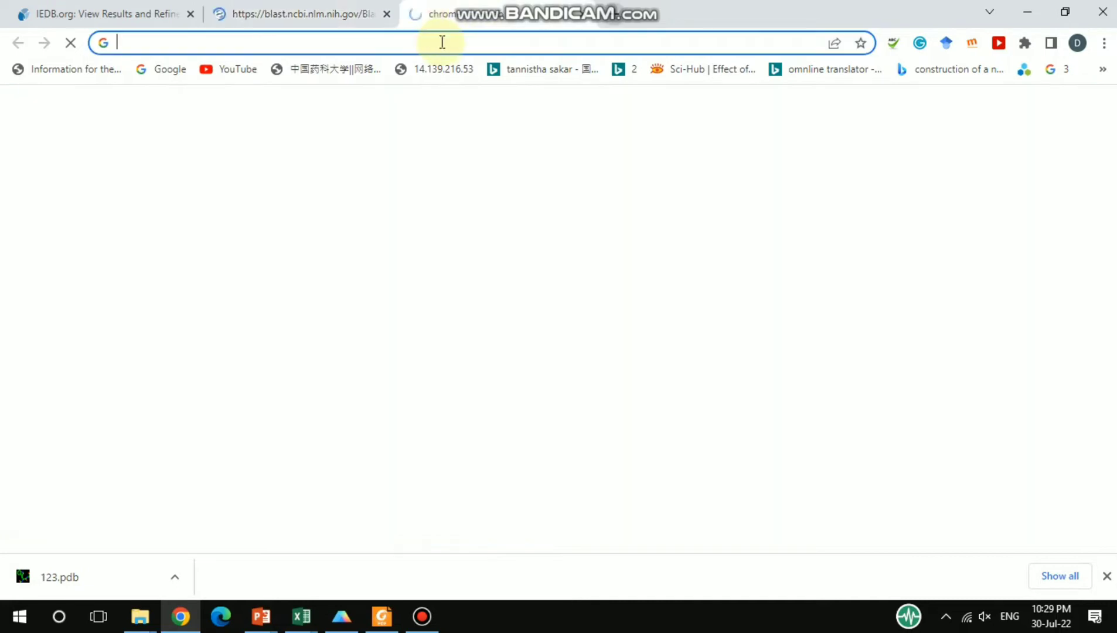
pyautogui.click(442, 44)
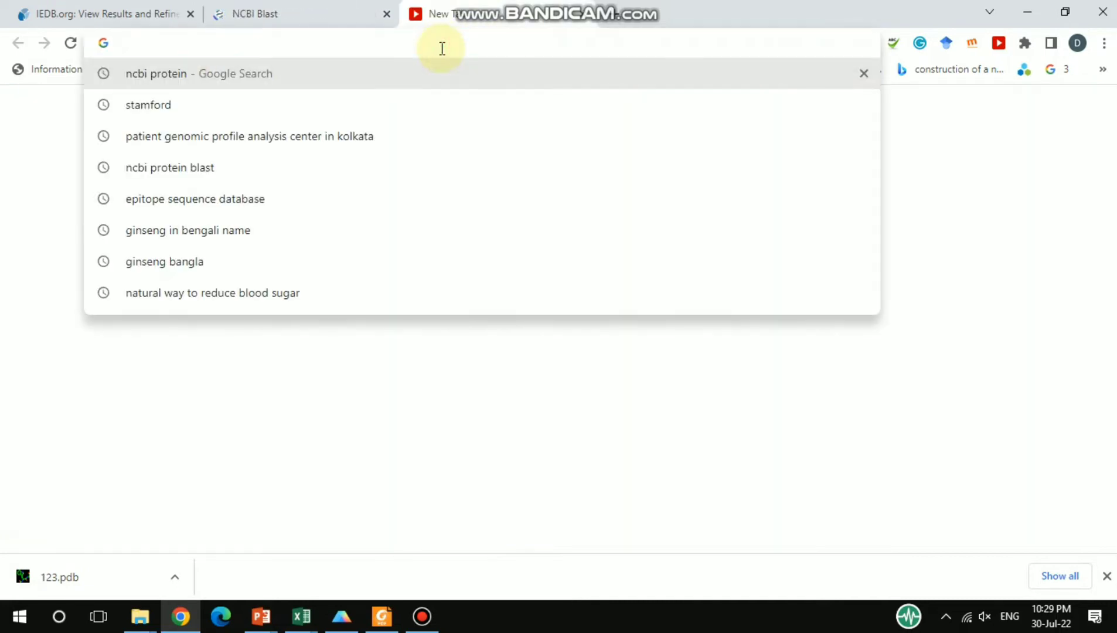
pyautogui.write('rc')
pyautogui.press('Return')
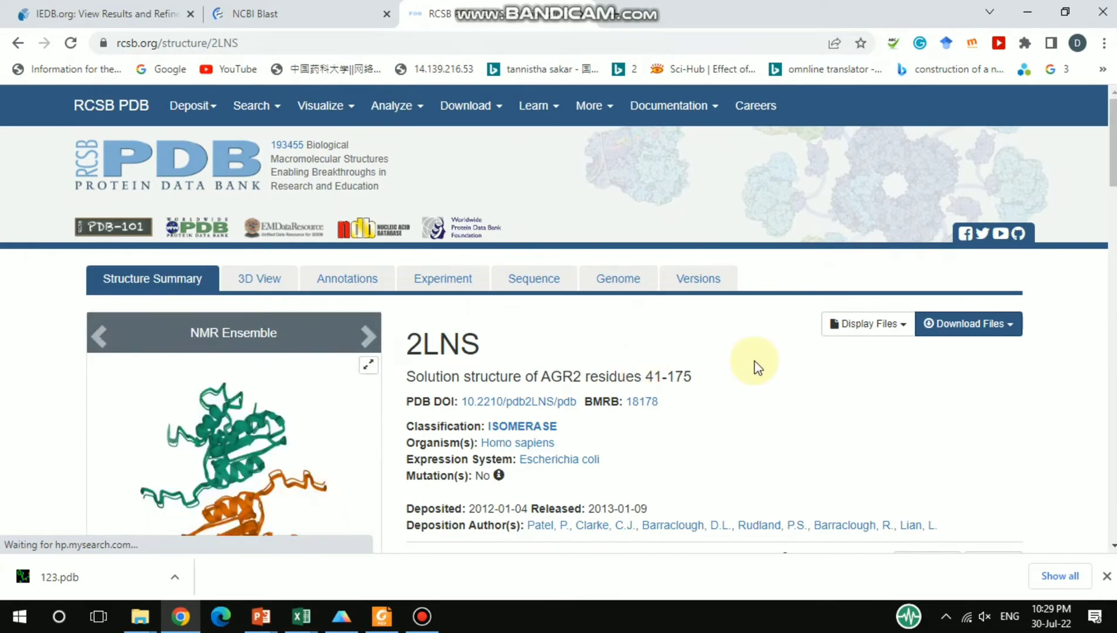
pyautogui.scroll(-5, 754, 360)
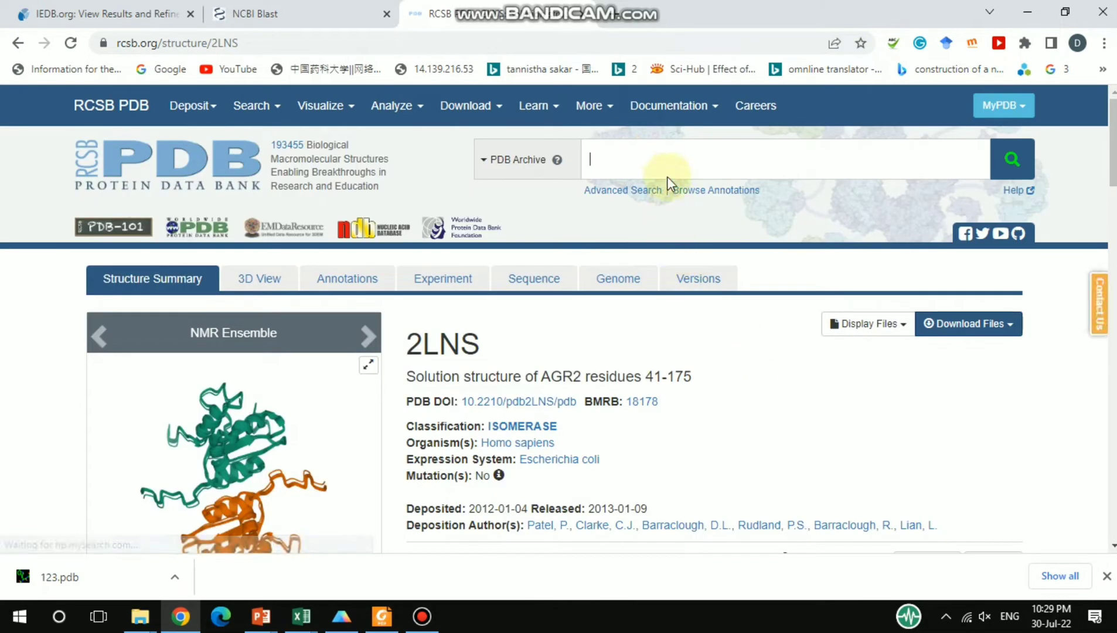
# - Paste VPLTVELMGTVAKQLVPS into RCSB's advanced sequence search and dismiss the 20-residue minimum warning
pyautogui.click(626, 195)
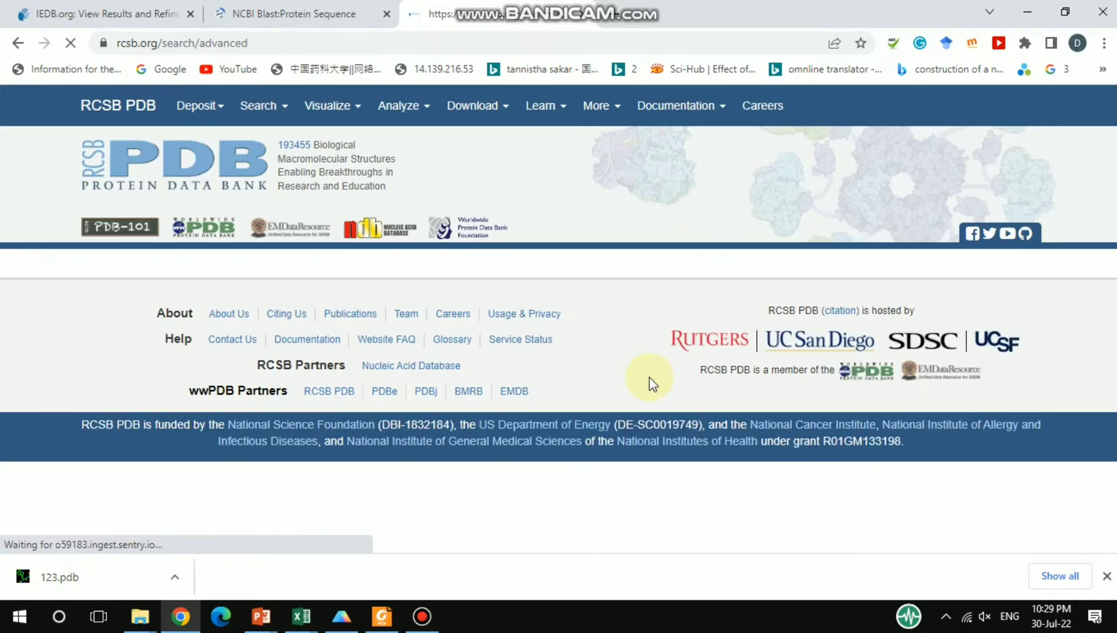
pyautogui.scroll(-3, 653, 384)
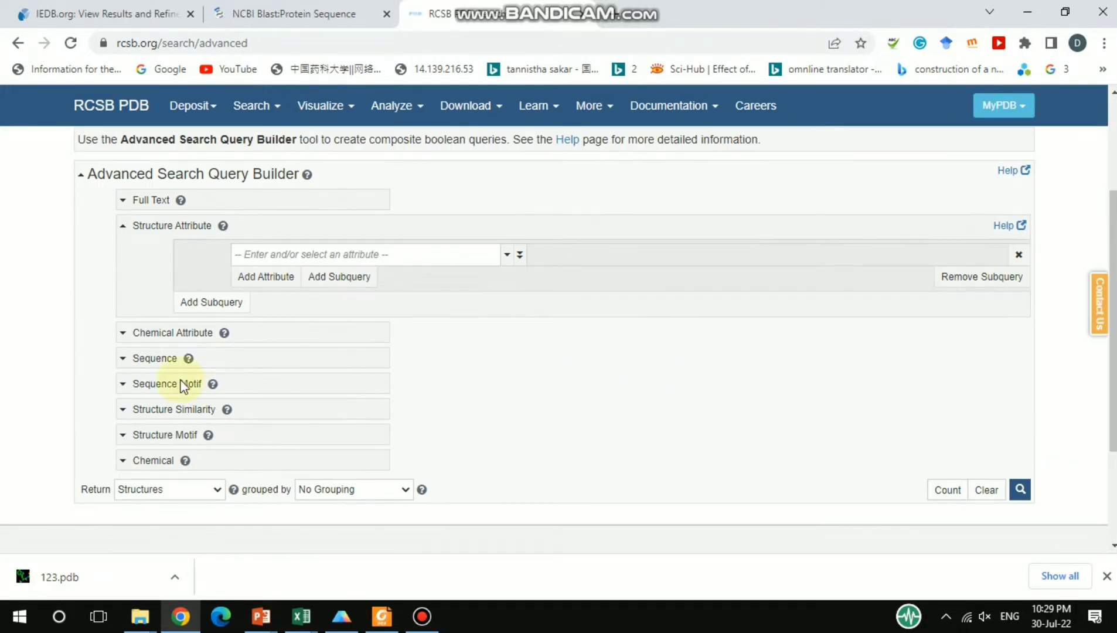
pyautogui.click(123, 359)
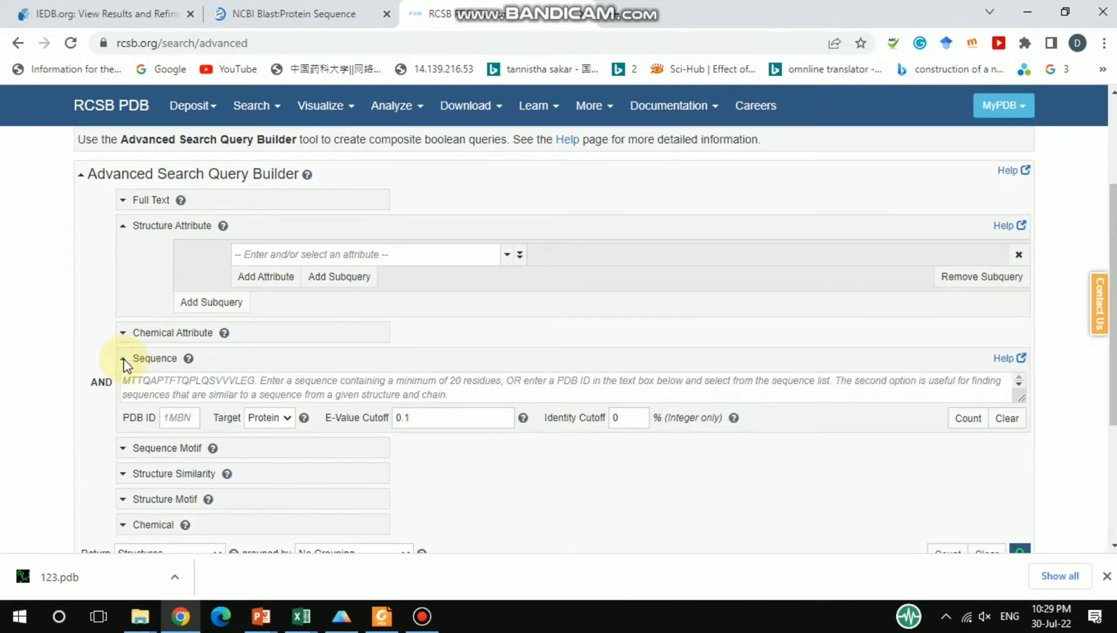
pyautogui.click(200, 388)
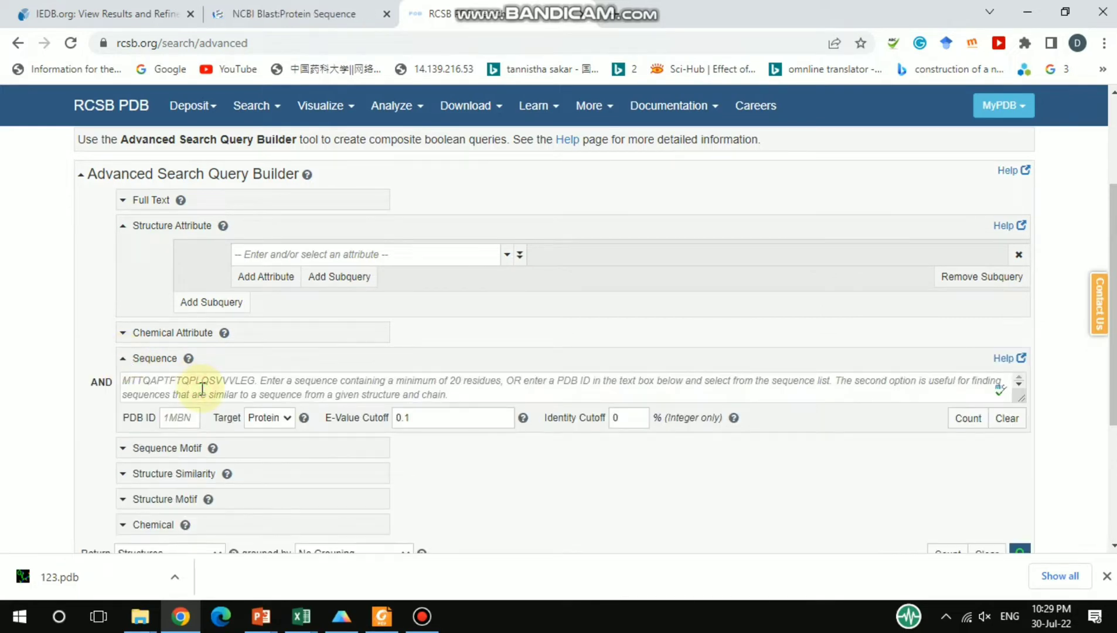
pyautogui.write('VPLTVELMGTVAKQLVPS')
pyautogui.scroll(-1, 495, 475)
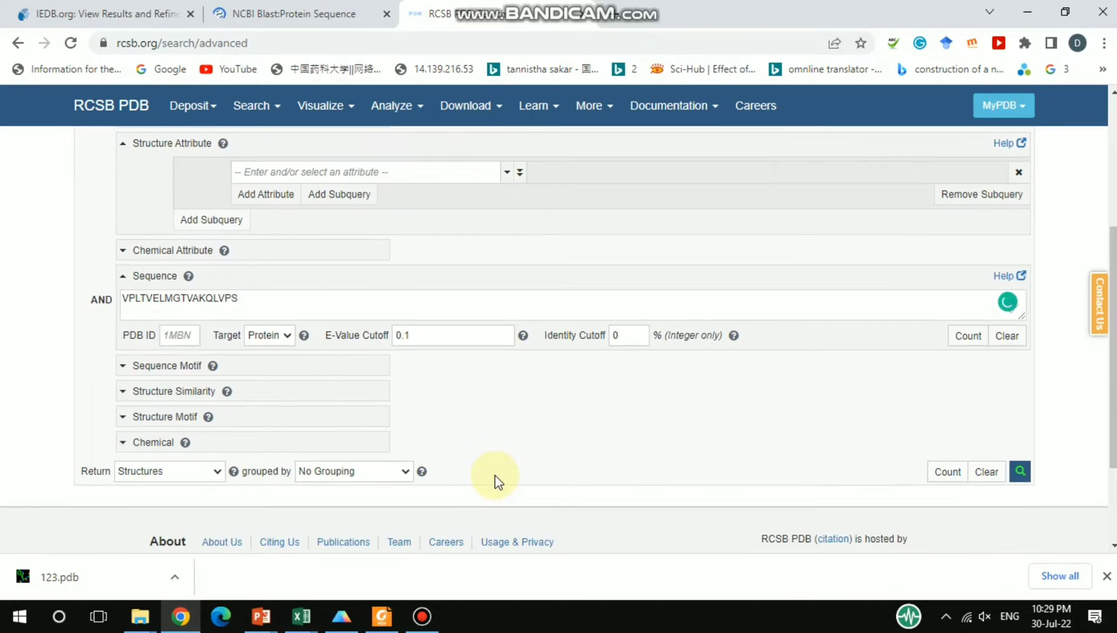
pyautogui.click(1021, 471)
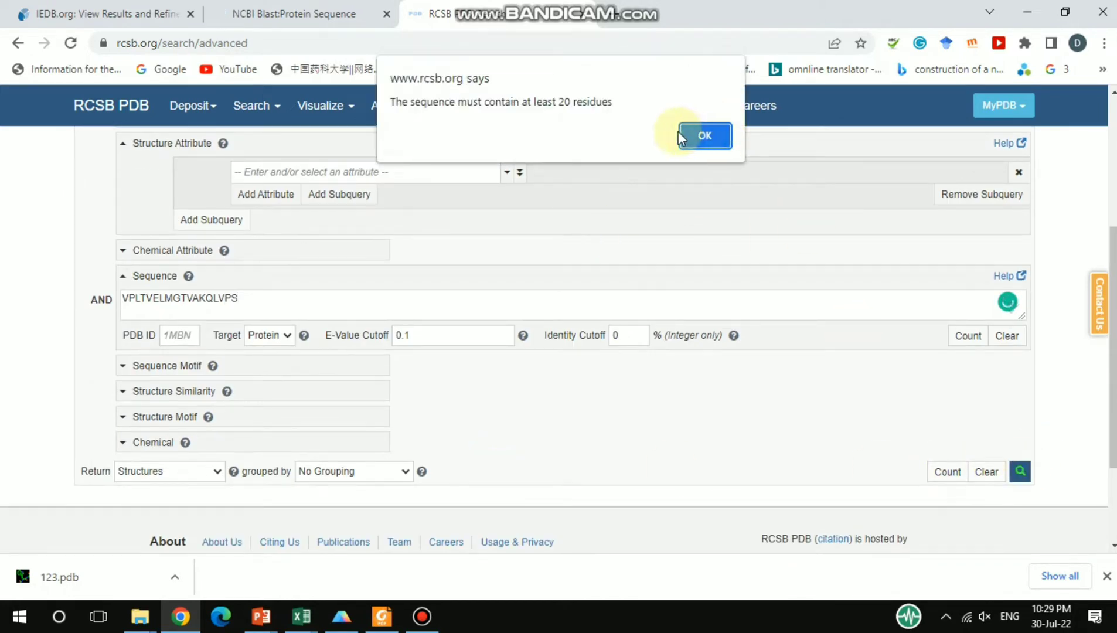
pyautogui.click(695, 136)
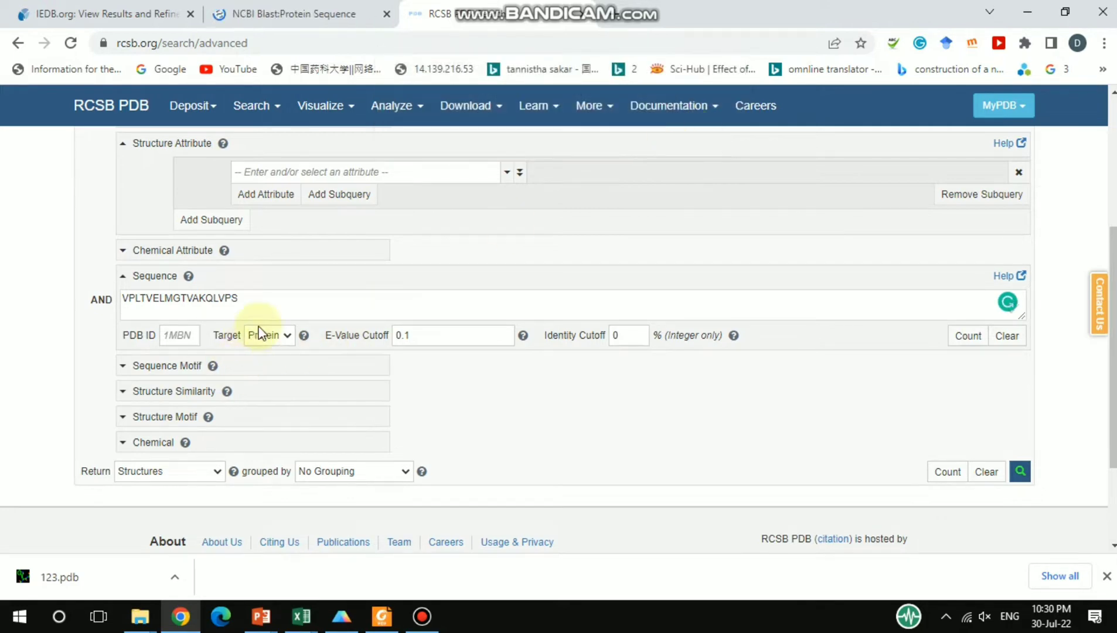
# - Extend the sequence to VPLTVELMGTVAKQLVPSPVLM and search for Structures
pyautogui.click(276, 303)
pyautogui.write('P')
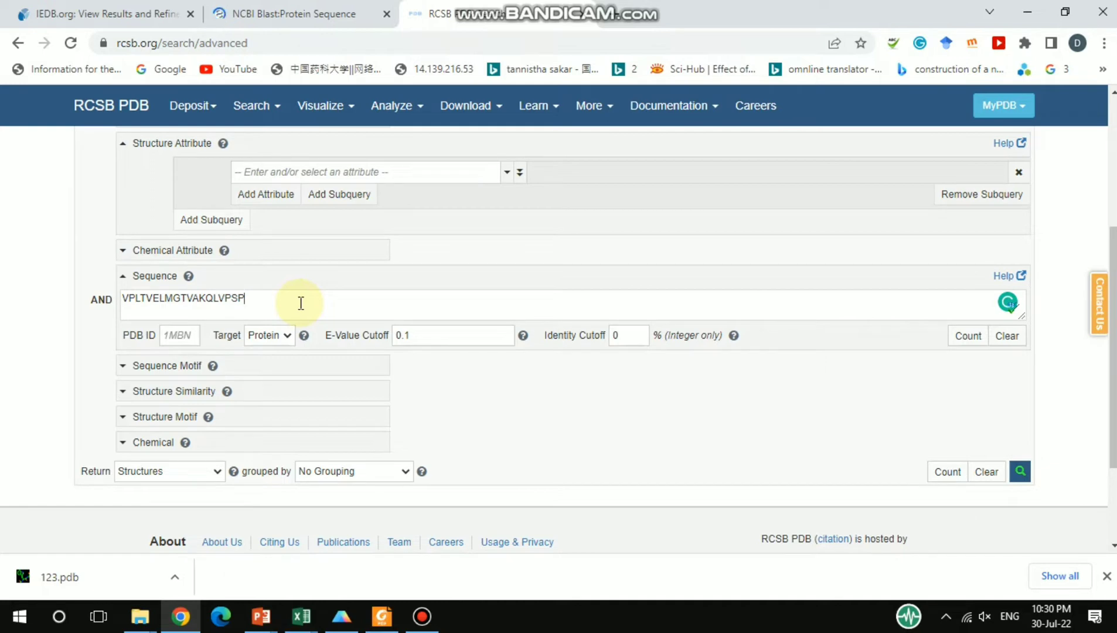
pyautogui.write('VLM')
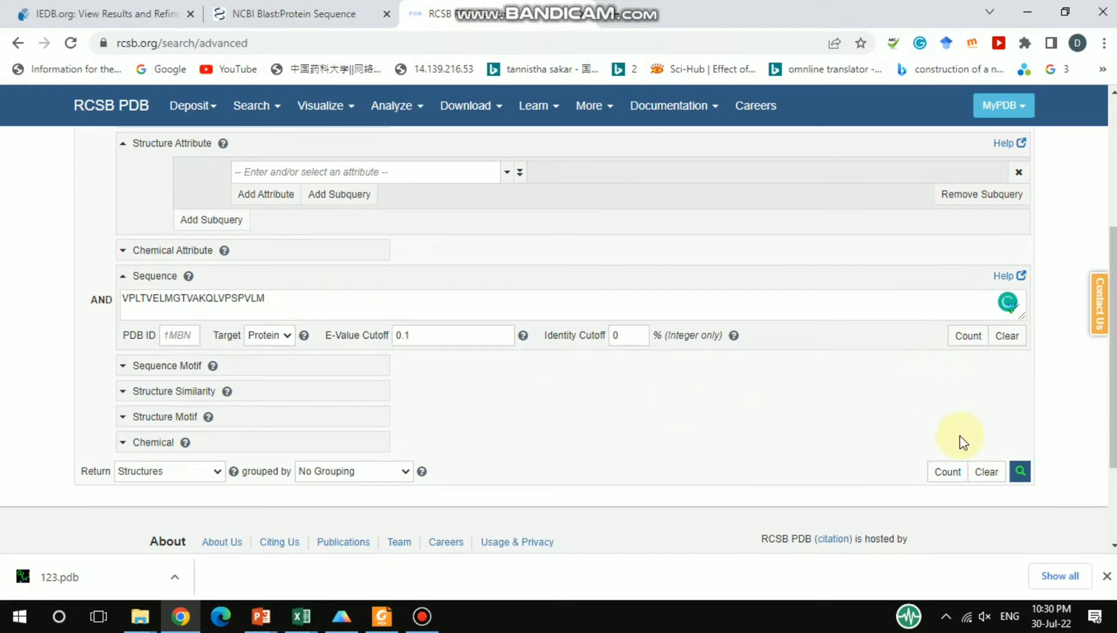
pyautogui.click(1020, 472)
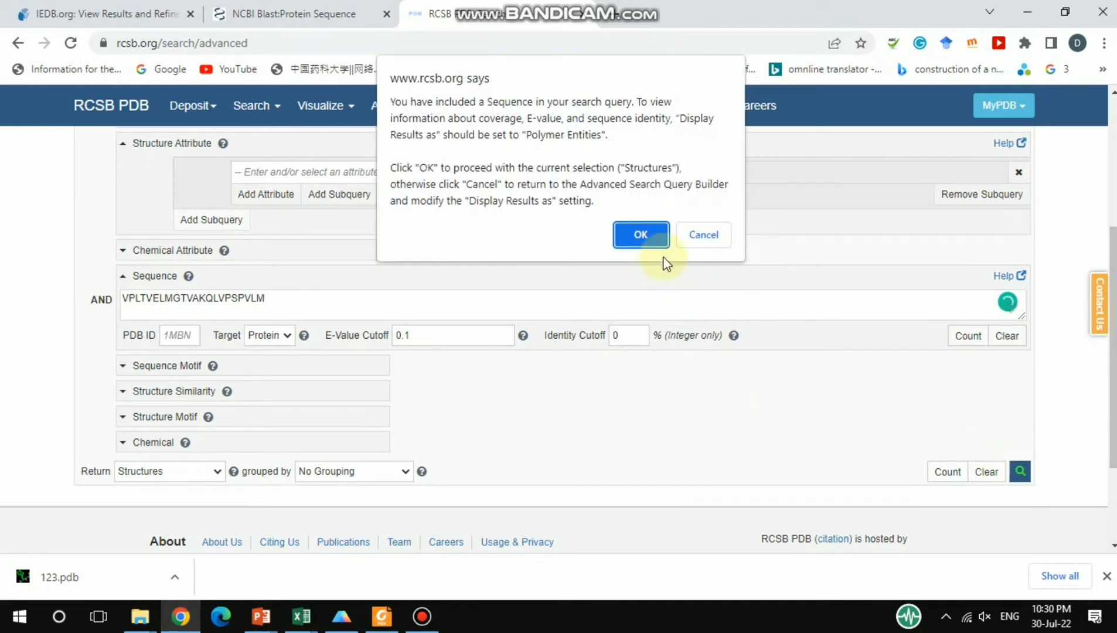
pyautogui.click(640, 234)
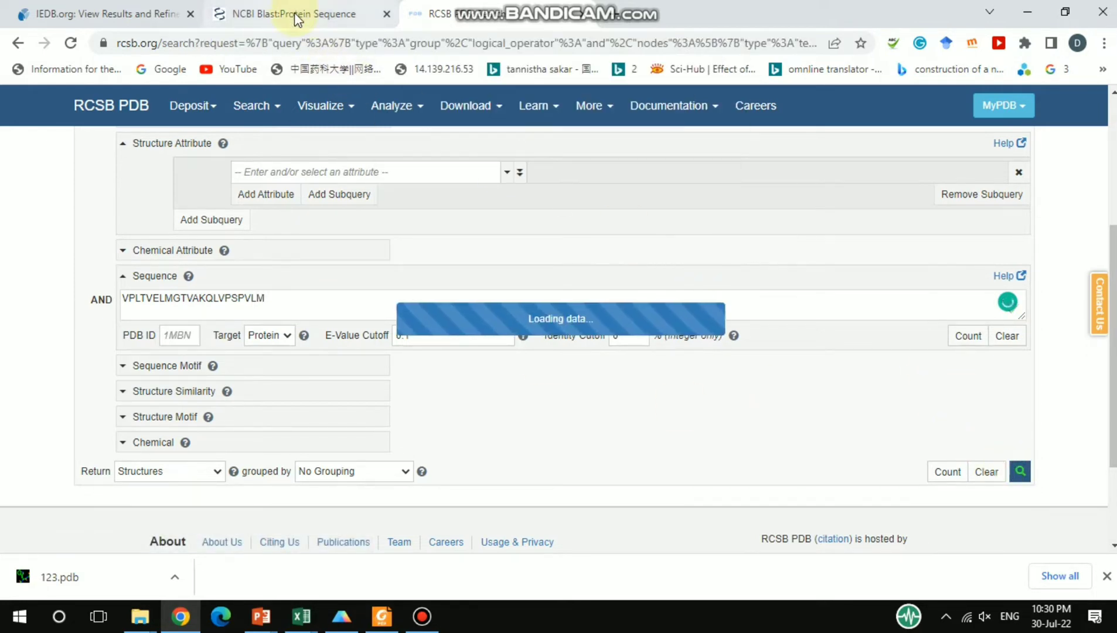
# - Return to the NCBI BLAST results and display the pairwise alignments
pyautogui.click(295, 14)
pyautogui.scroll(-4, 454, 266)
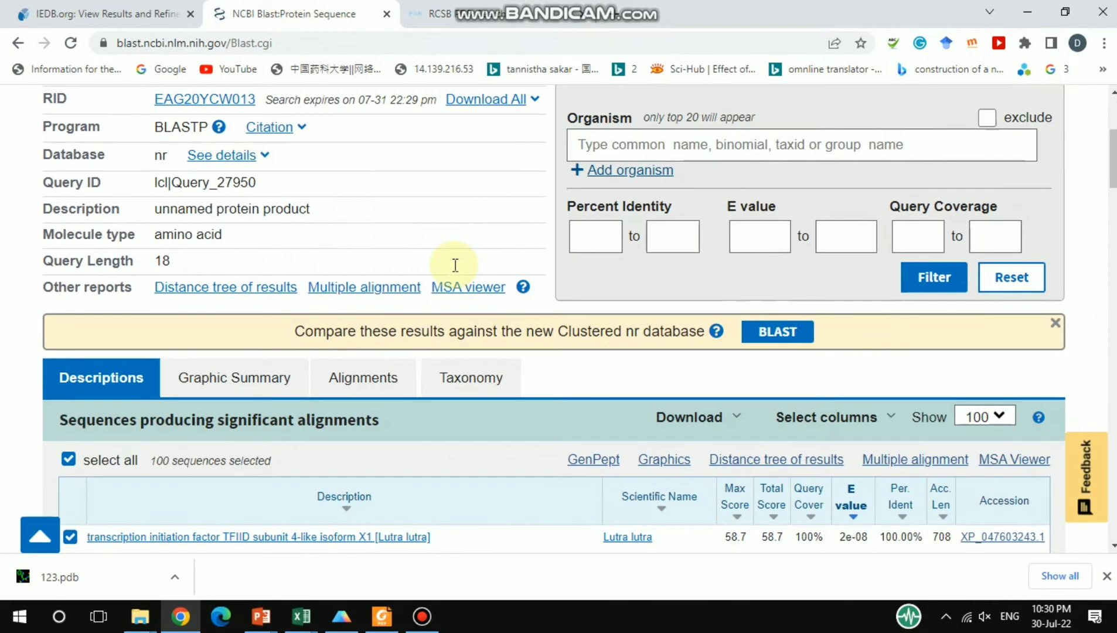
pyautogui.click(361, 392)
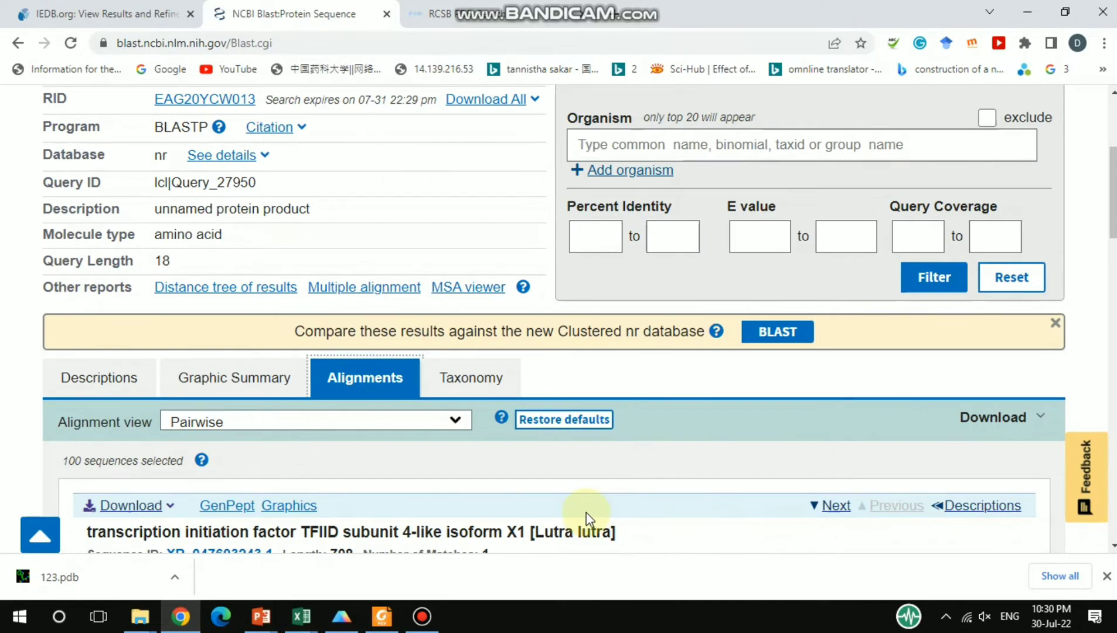
# - Scroll through the 100%-identity VEGF-B hits down to Prionailurus bengalensis and Felis catus
pyautogui.scroll(-5, 586, 514)
pyautogui.scroll(-4, 586, 513)
pyautogui.scroll(1, 375, 366)
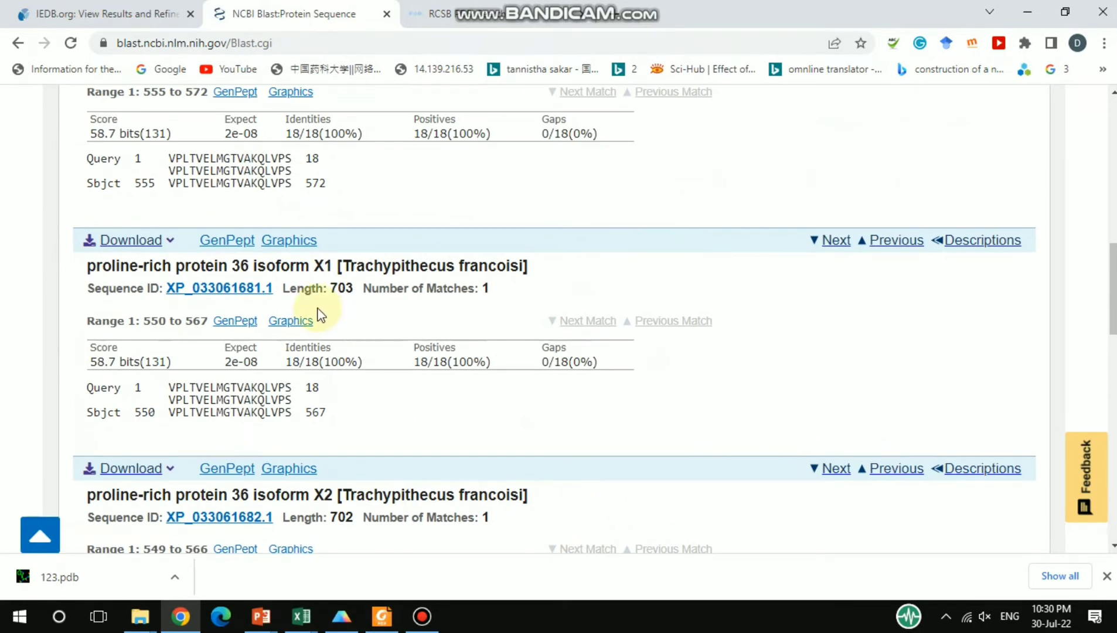
pyautogui.scroll(-3, 398, 412)
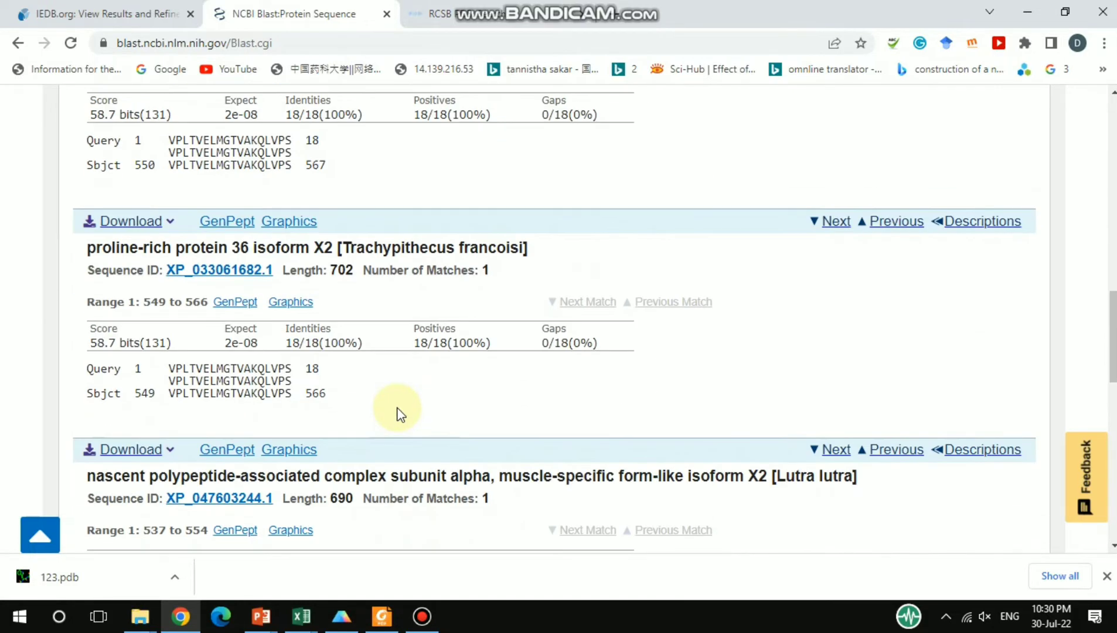
pyautogui.scroll(-5, 474, 416)
pyautogui.scroll(-1, 474, 417)
pyautogui.scroll(-5, 473, 417)
pyautogui.scroll(5, 473, 418)
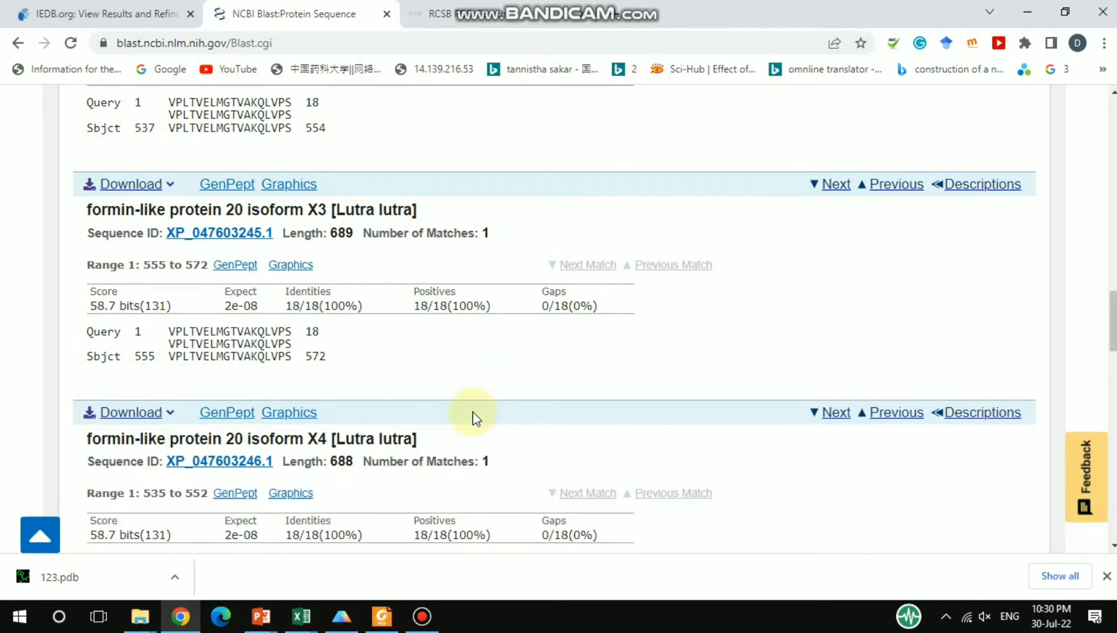
pyautogui.scroll(-5, 474, 418)
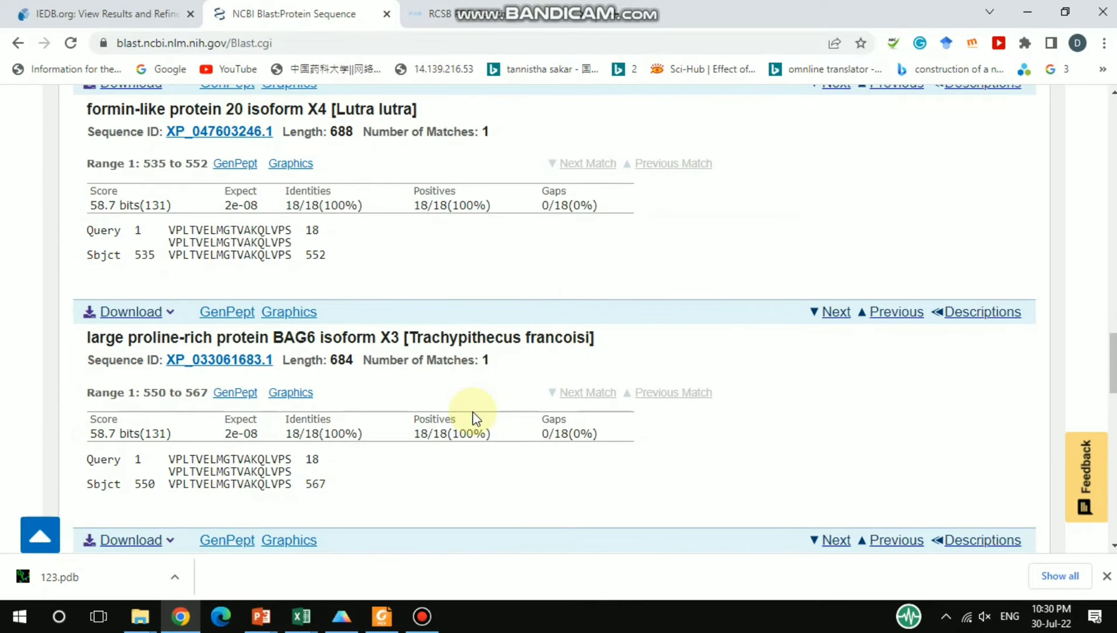
pyautogui.scroll(-12, 475, 417)
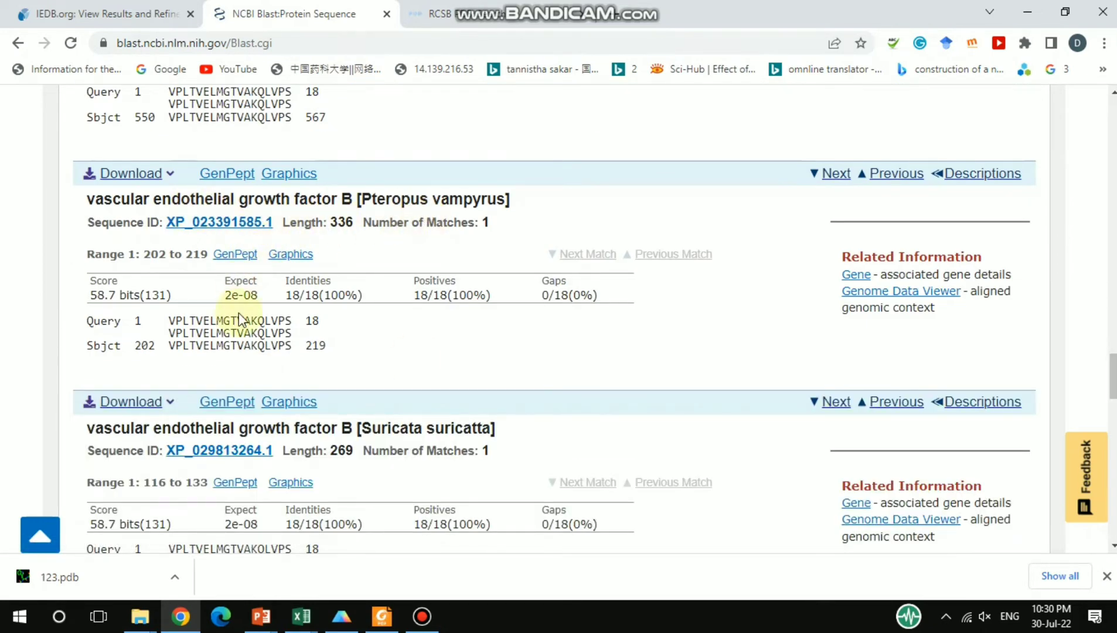
pyautogui.scroll(-1, 498, 306)
pyautogui.scroll(-2, 498, 305)
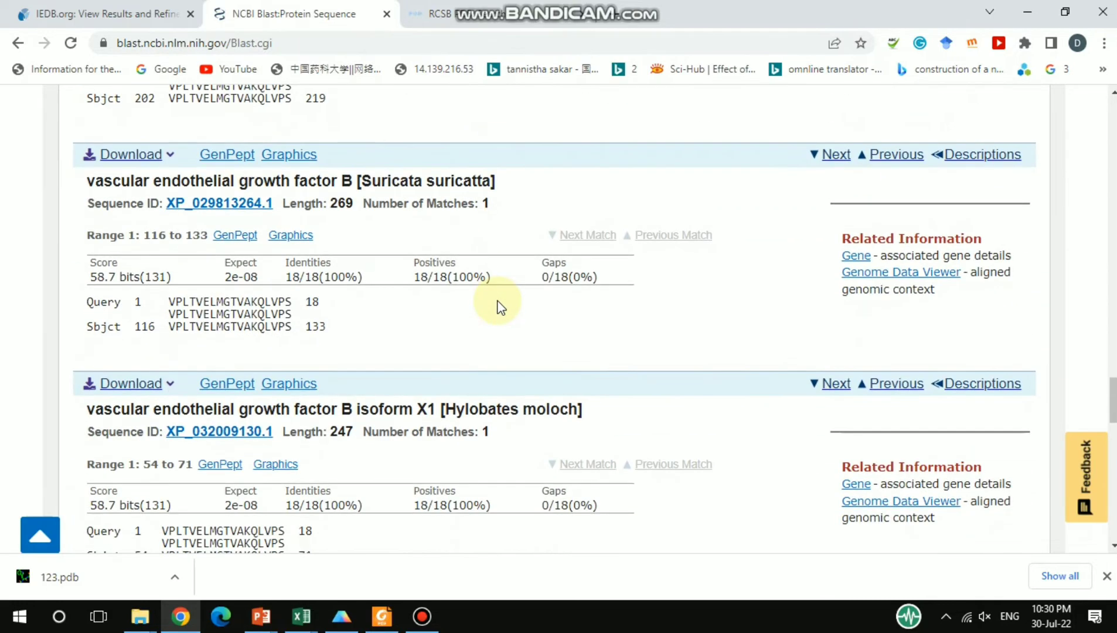
pyautogui.scroll(-4, 441, 390)
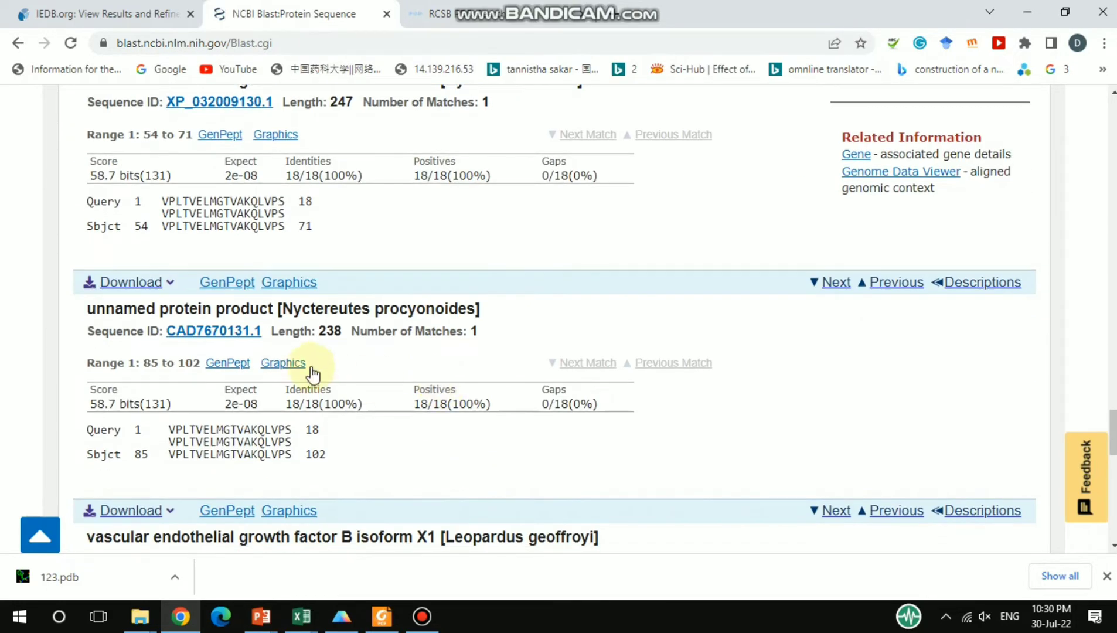
pyautogui.scroll(5, 448, 367)
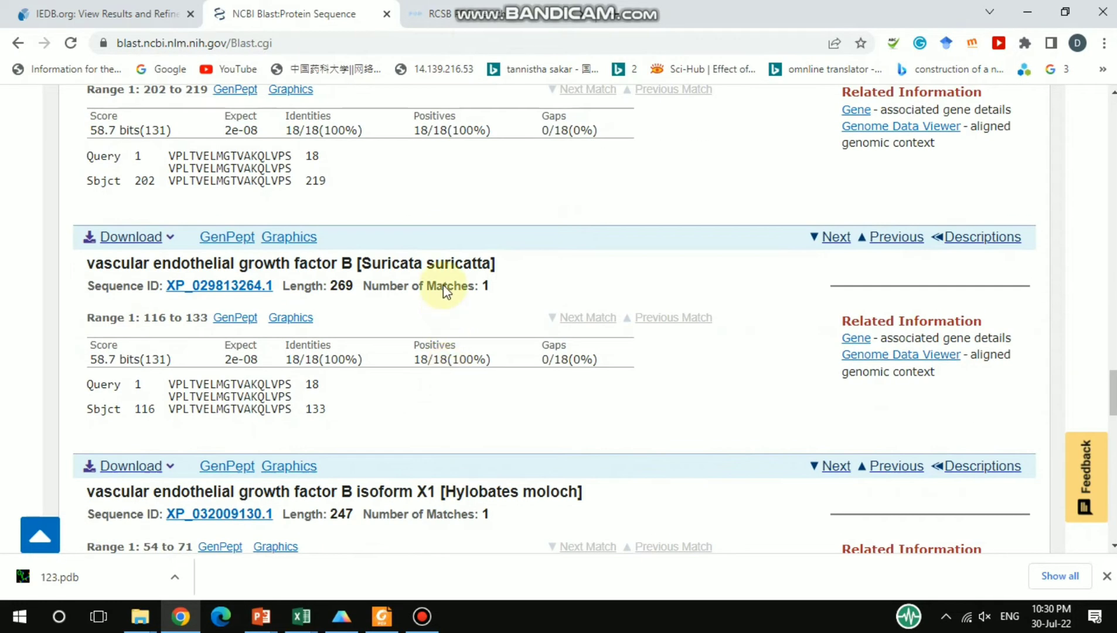
pyautogui.scroll(-2, 521, 466)
pyautogui.scroll(-5, 521, 469)
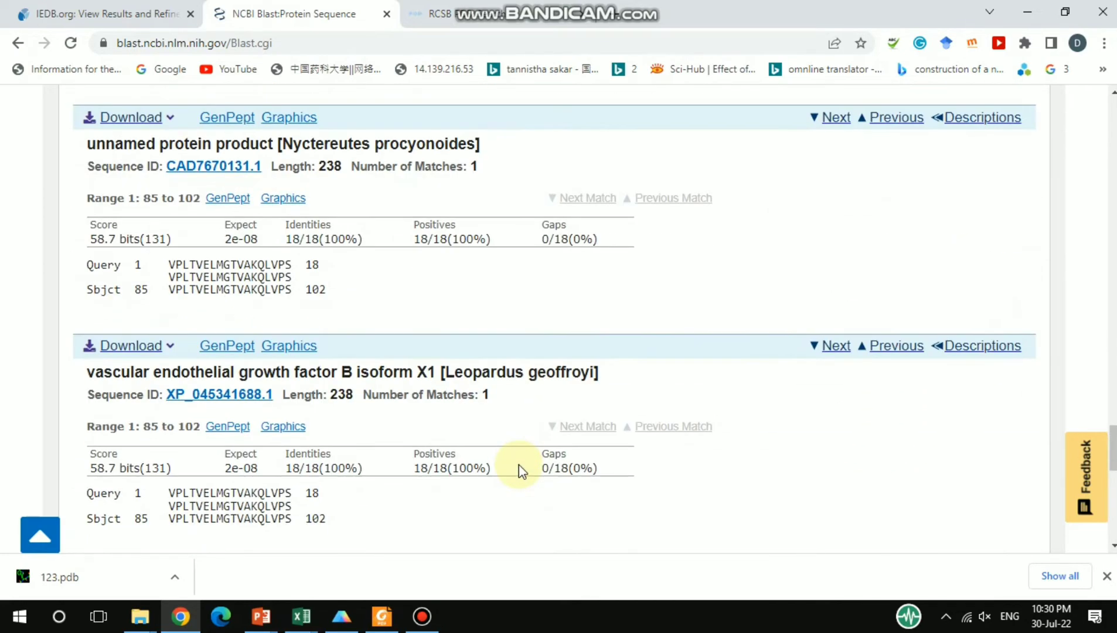
pyautogui.scroll(-2, 394, 455)
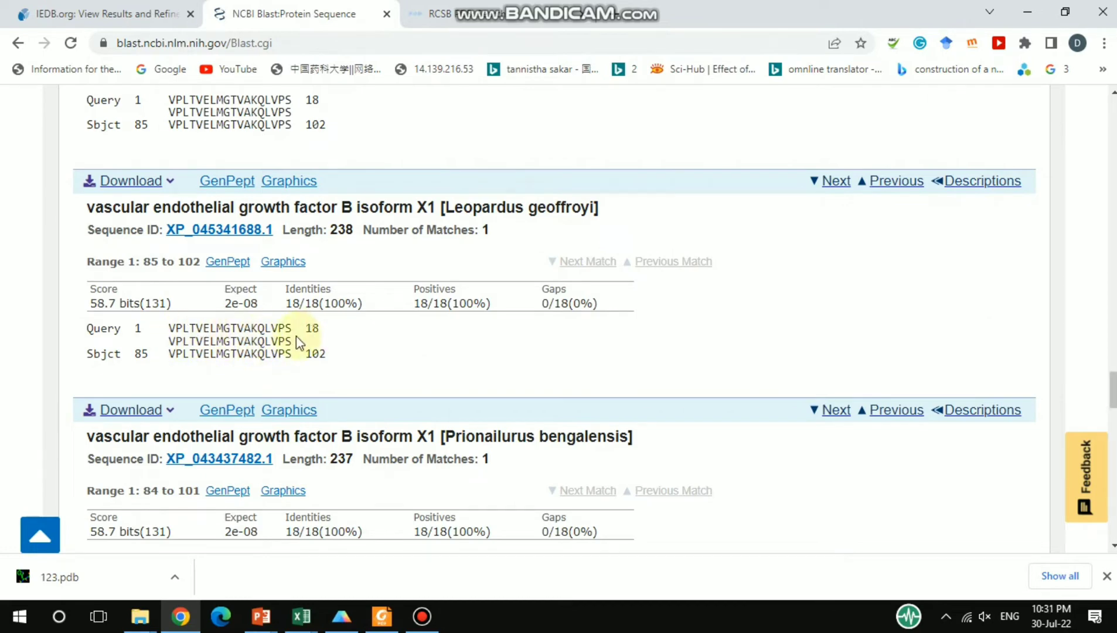
pyautogui.scroll(-3, 474, 332)
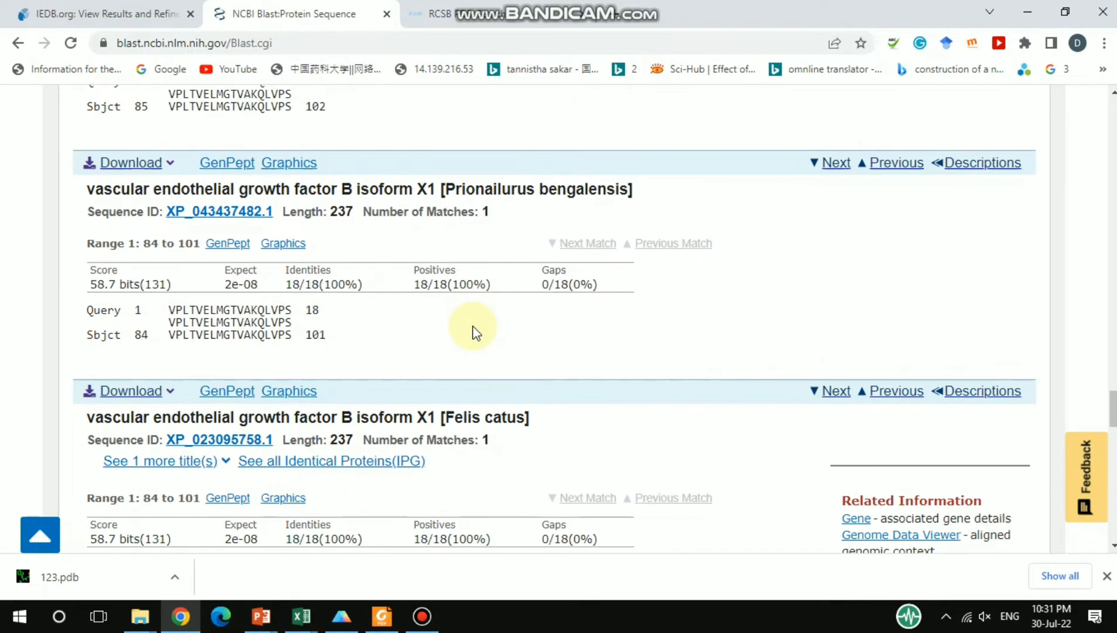
# - From RCSB's 3 sequence-search matches, open the 2VWE entry in a new tab
pyautogui.click(472, 19)
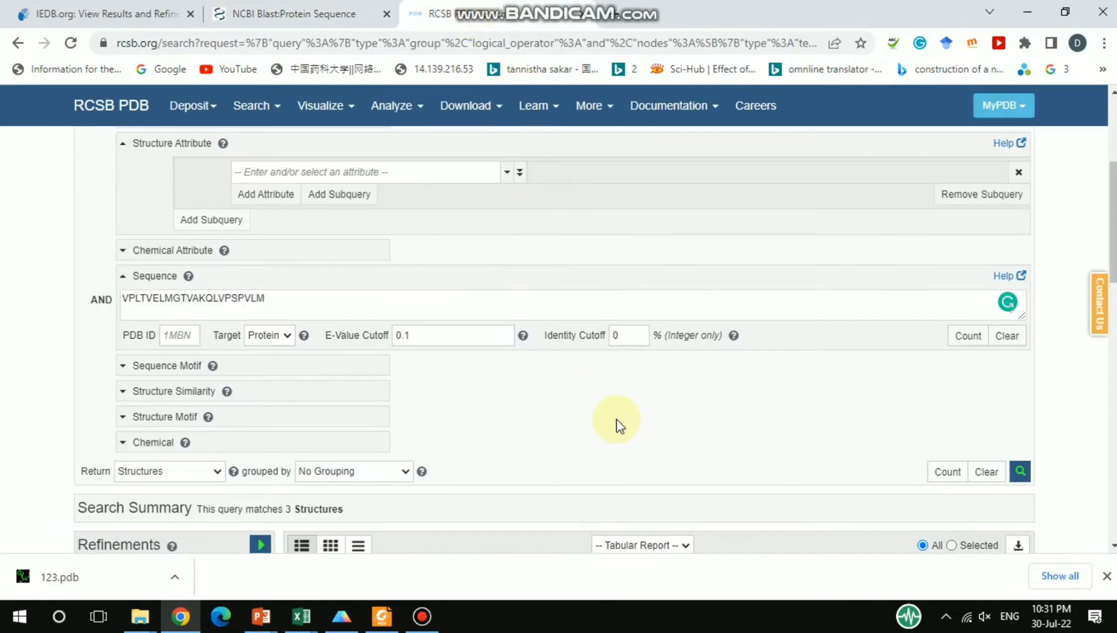
pyautogui.scroll(-4, 617, 423)
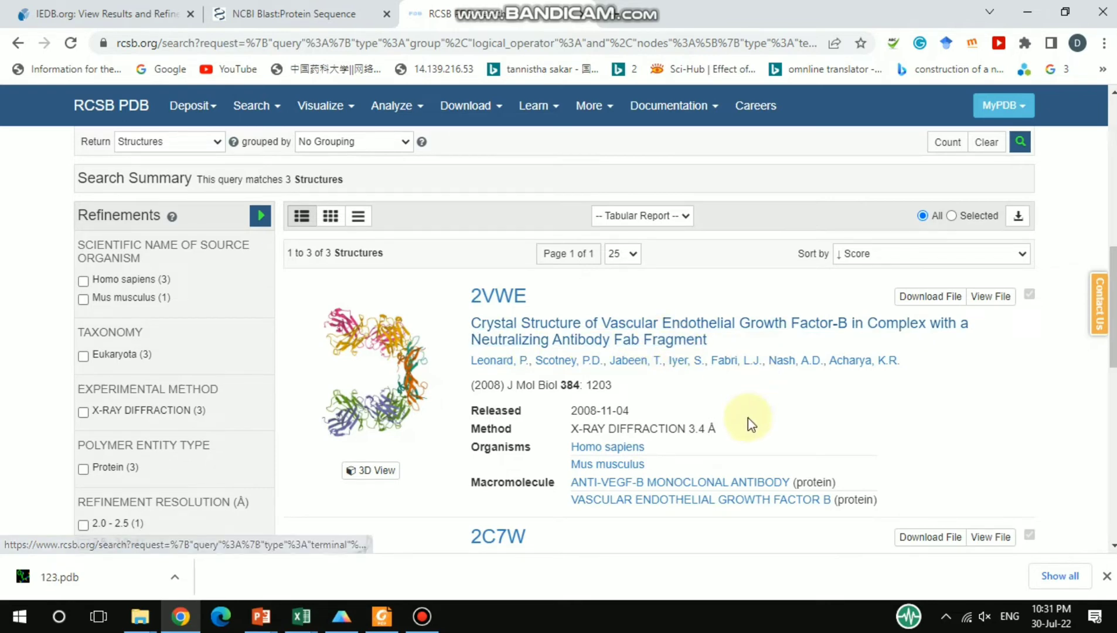
pyautogui.rightClick(697, 323)
pyautogui.click(732, 333)
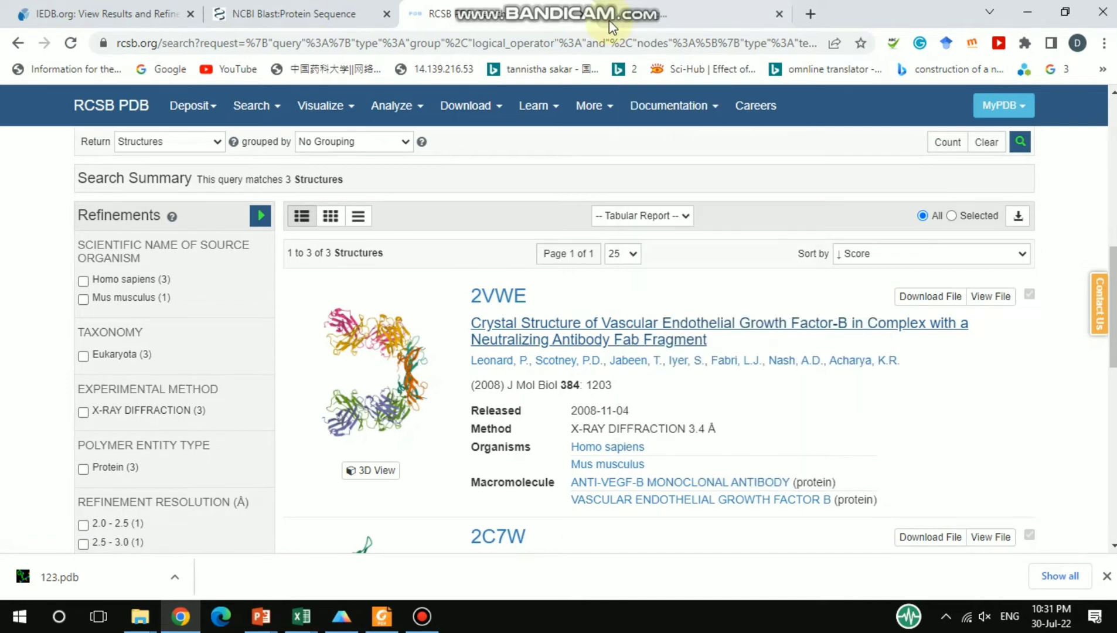
# - Open the 2VWE structure page and review its Literature, Macromolecules and Protein Feature View sections
pyautogui.click(629, 23)
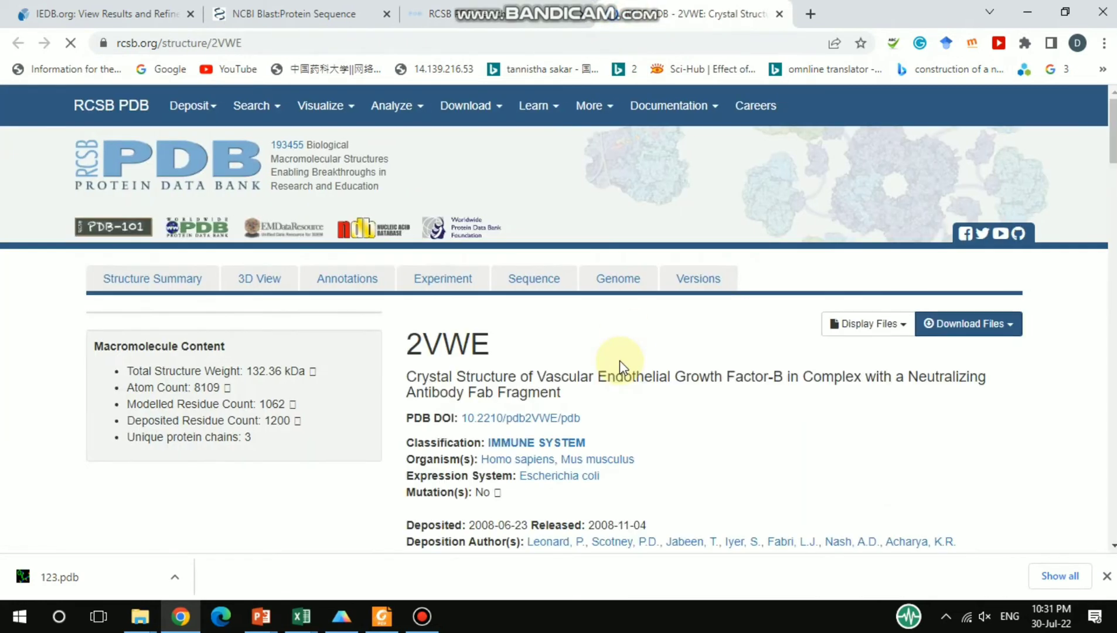
pyautogui.scroll(-10, 674, 469)
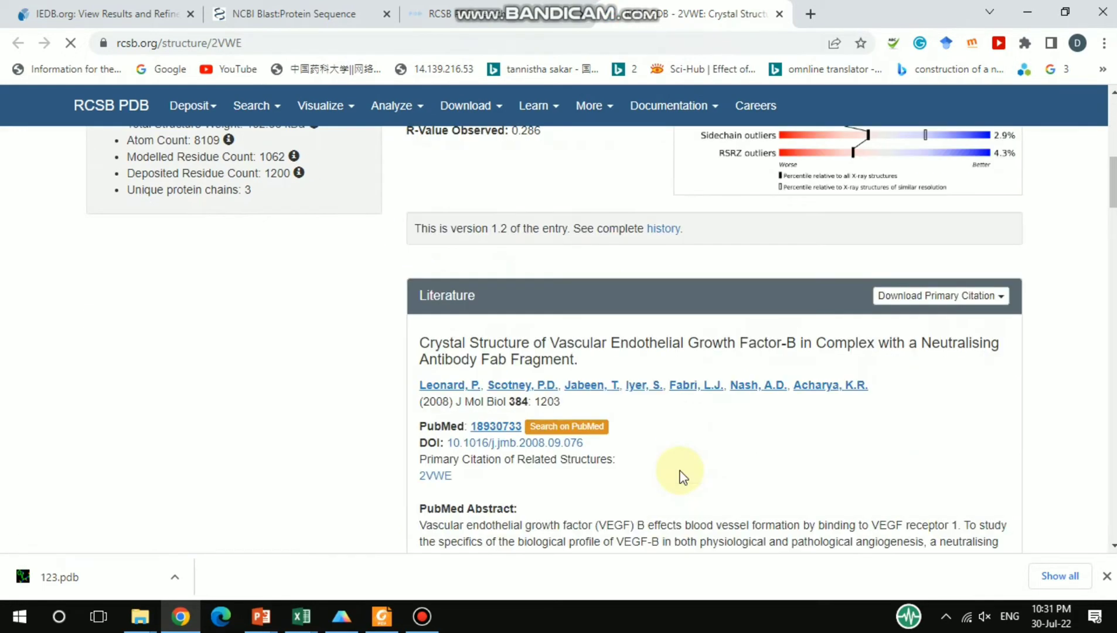
pyautogui.scroll(-5, 696, 490)
pyautogui.scroll(5, 697, 489)
pyautogui.scroll(-6, 653, 486)
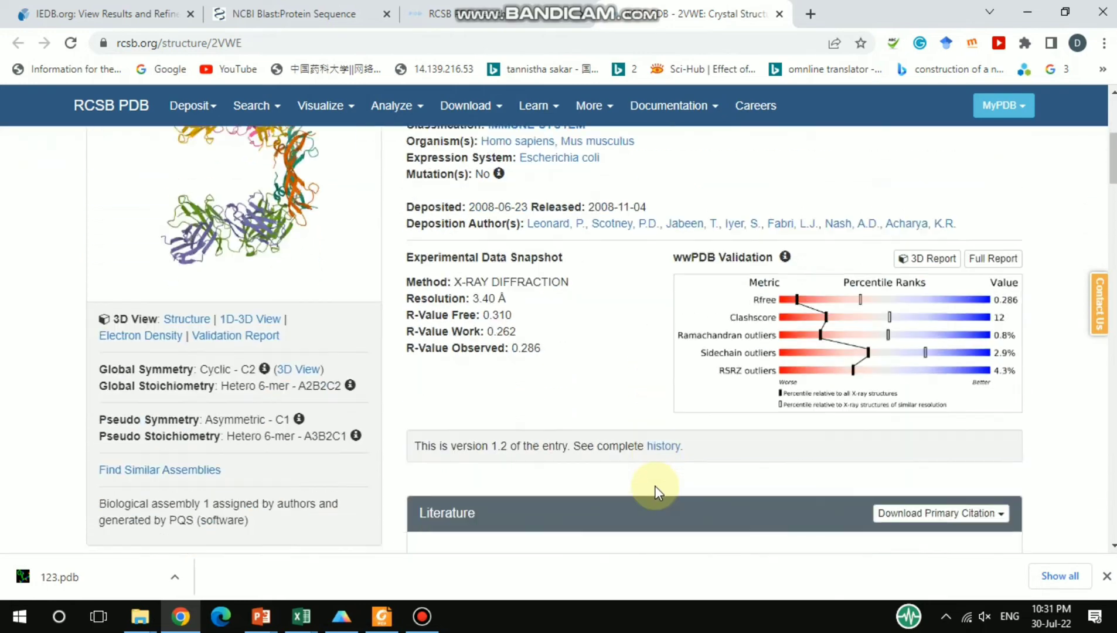
pyautogui.scroll(-5, 655, 485)
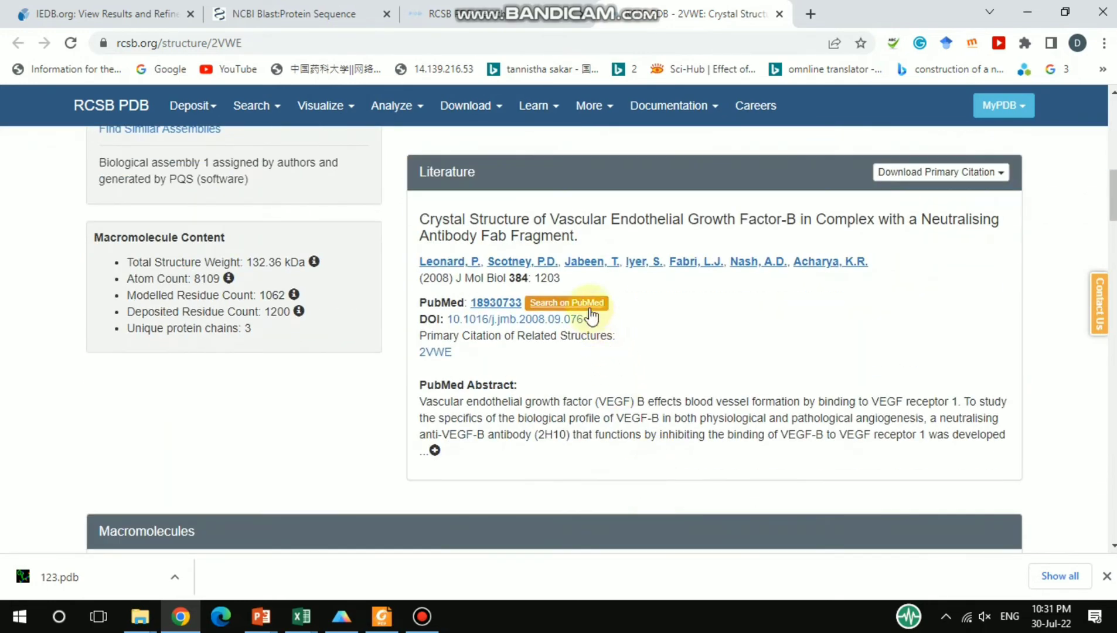
pyautogui.scroll(-5, 710, 340)
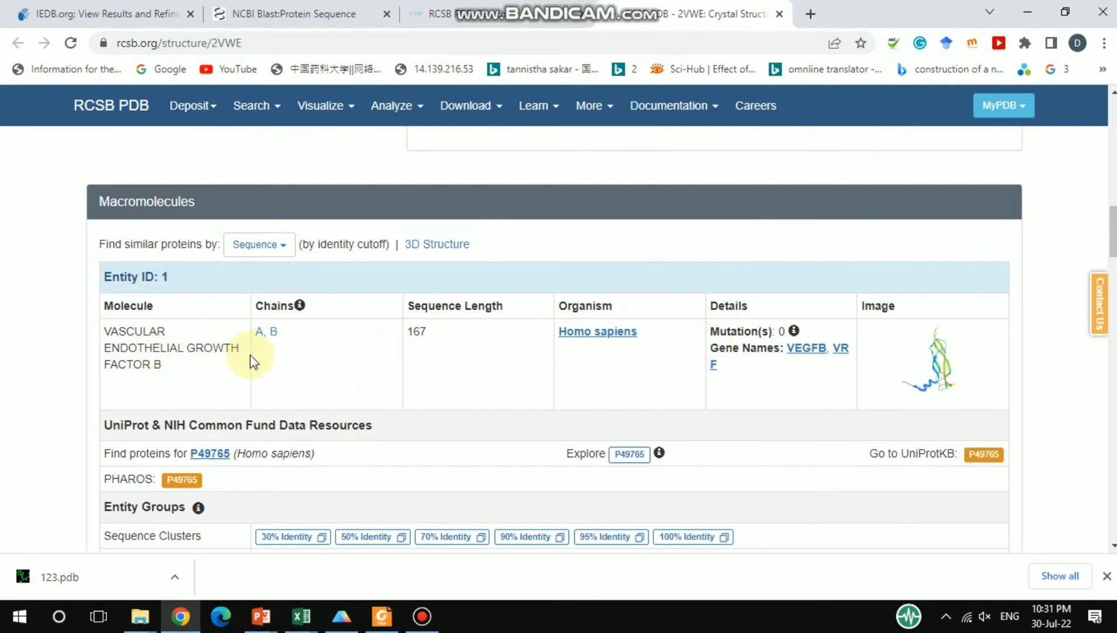
pyautogui.scroll(-7, 565, 403)
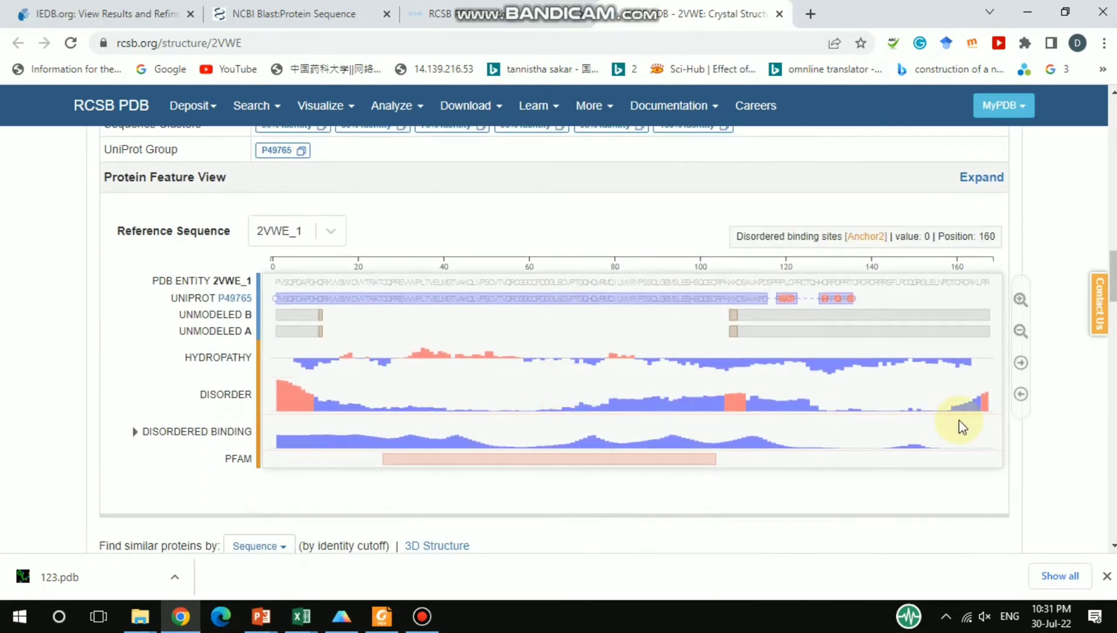
pyautogui.scroll(3, 959, 420)
pyautogui.scroll(18, 239, 378)
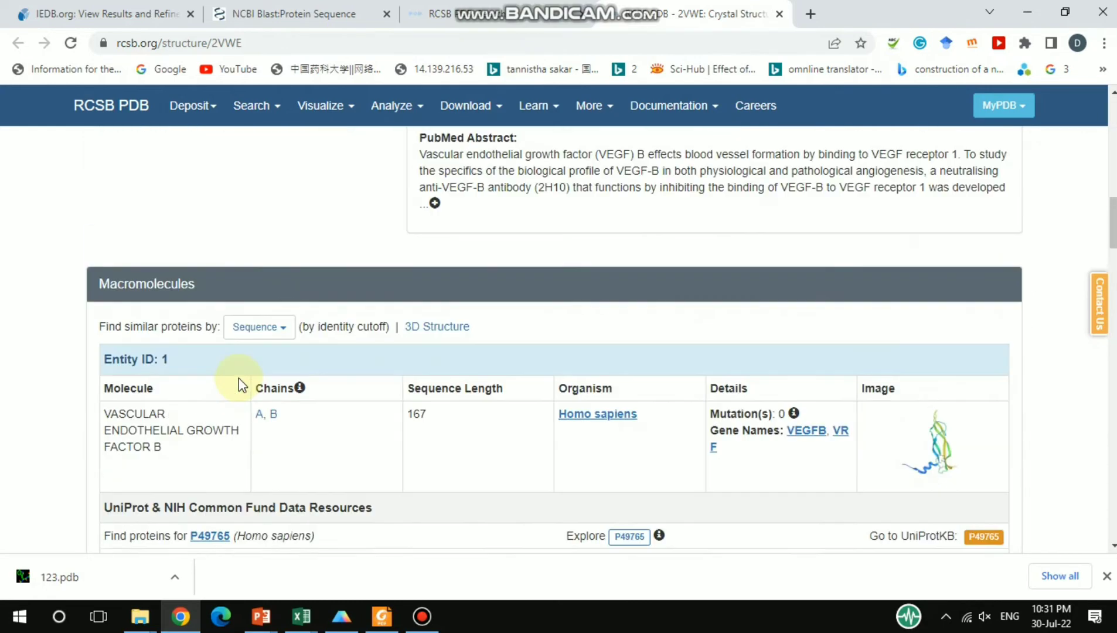
# - Download the 2VWE coordinates in PDB format, saving them as VEGF.pdb in the NEW PAPER folder
pyautogui.scroll(8, 958, 389)
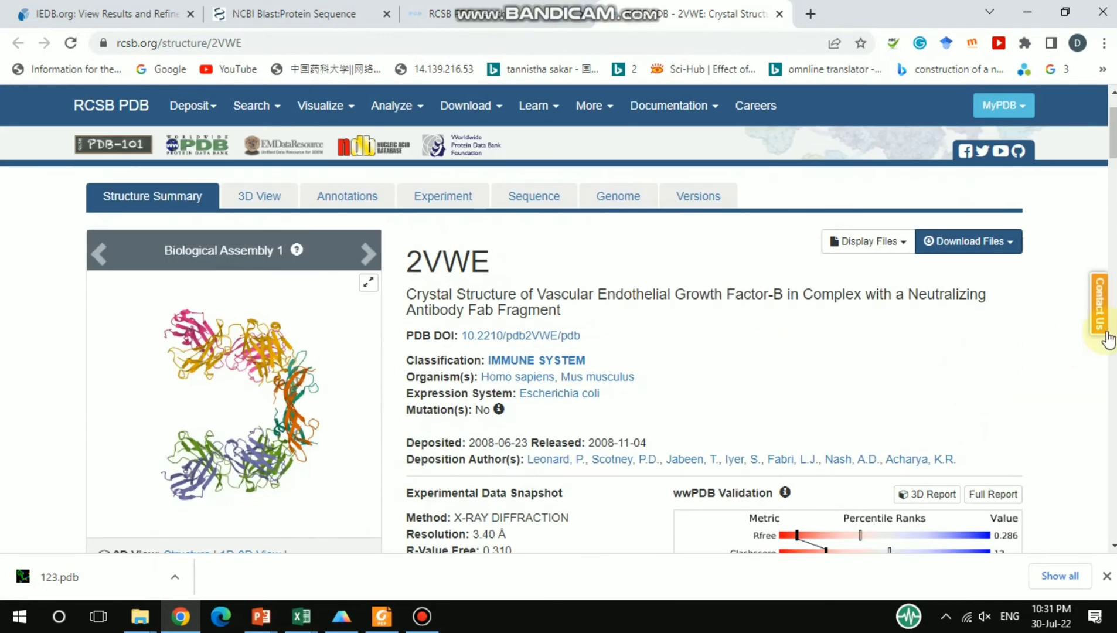
pyautogui.click(1012, 247)
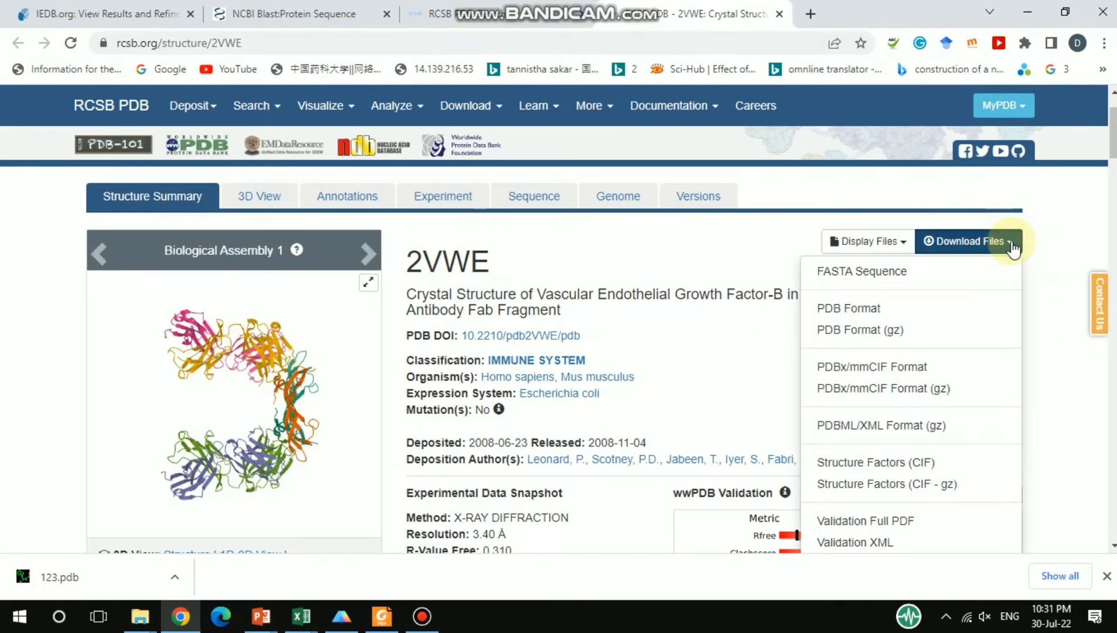
pyautogui.click(865, 309)
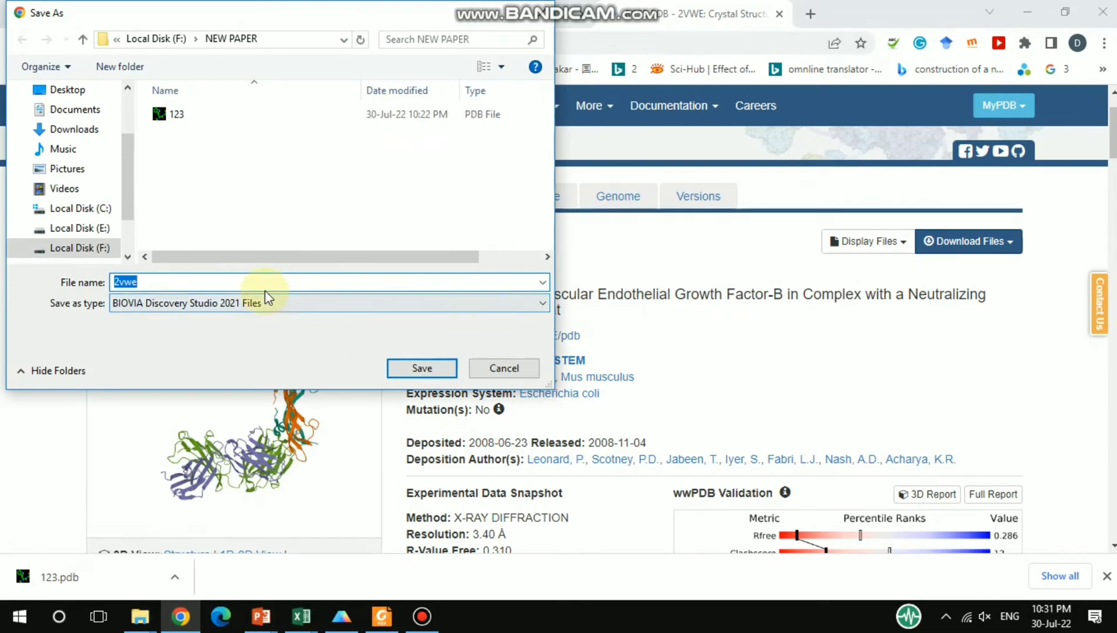
pyautogui.write('VEGF')
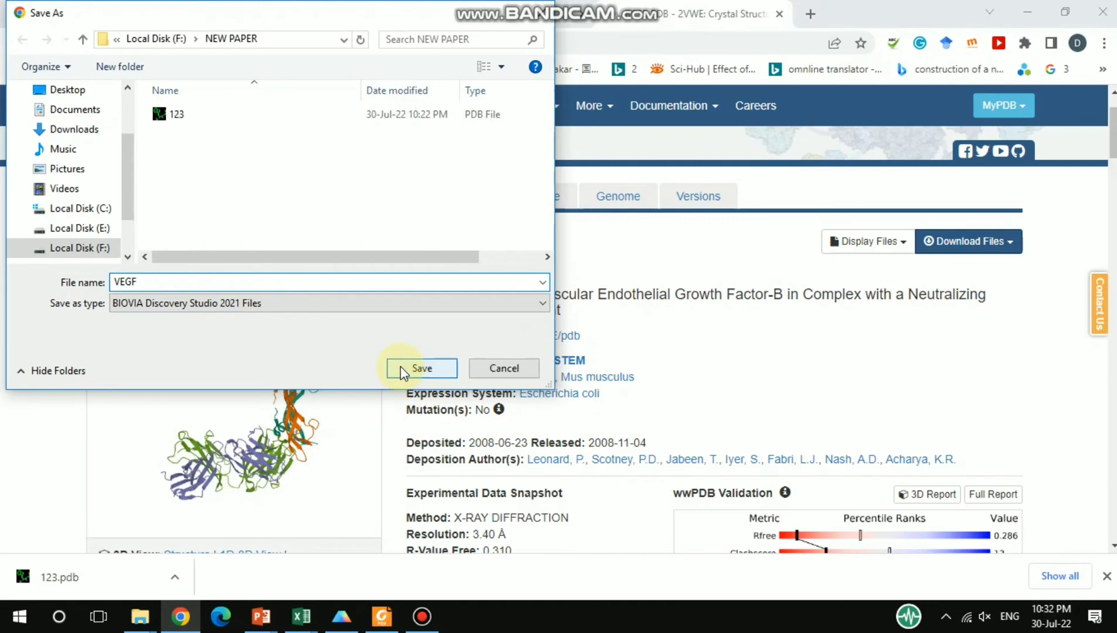
pyautogui.click(400, 367)
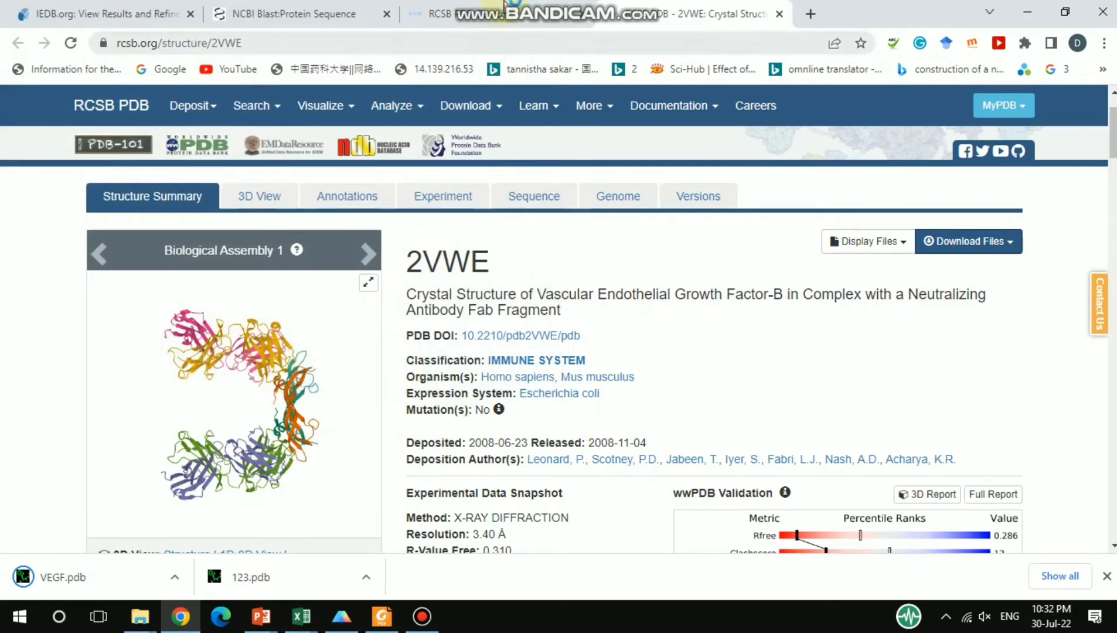
pyautogui.moveTo(651, 131)
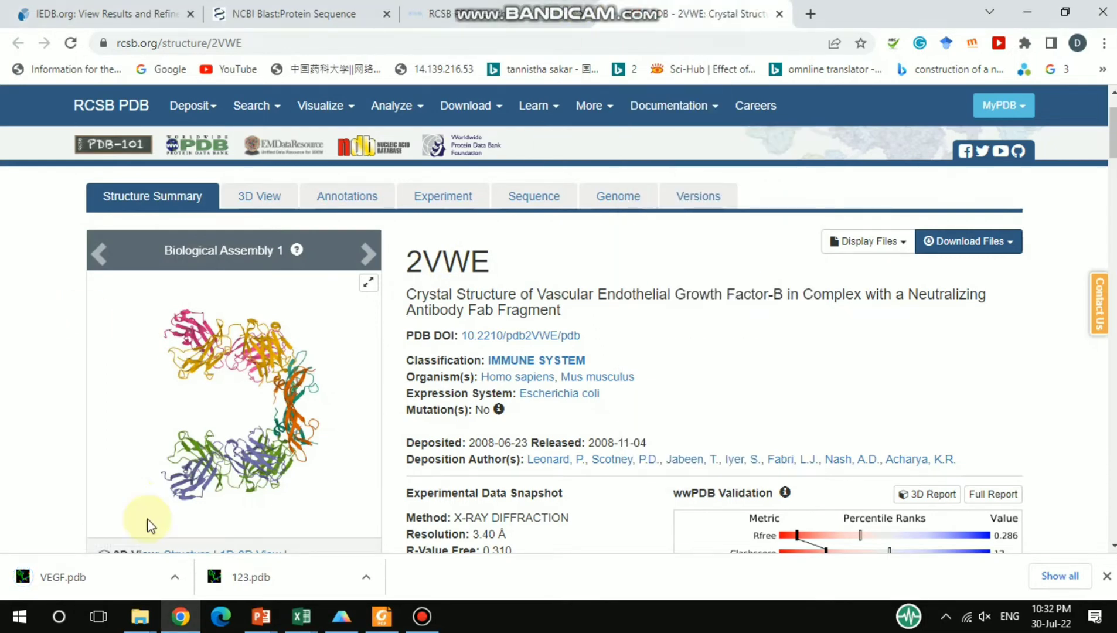
# - Open the downloaded VEGF.pdb in PyMOL and enlarge the viewer window
pyautogui.click(176, 576)
pyautogui.click(197, 471)
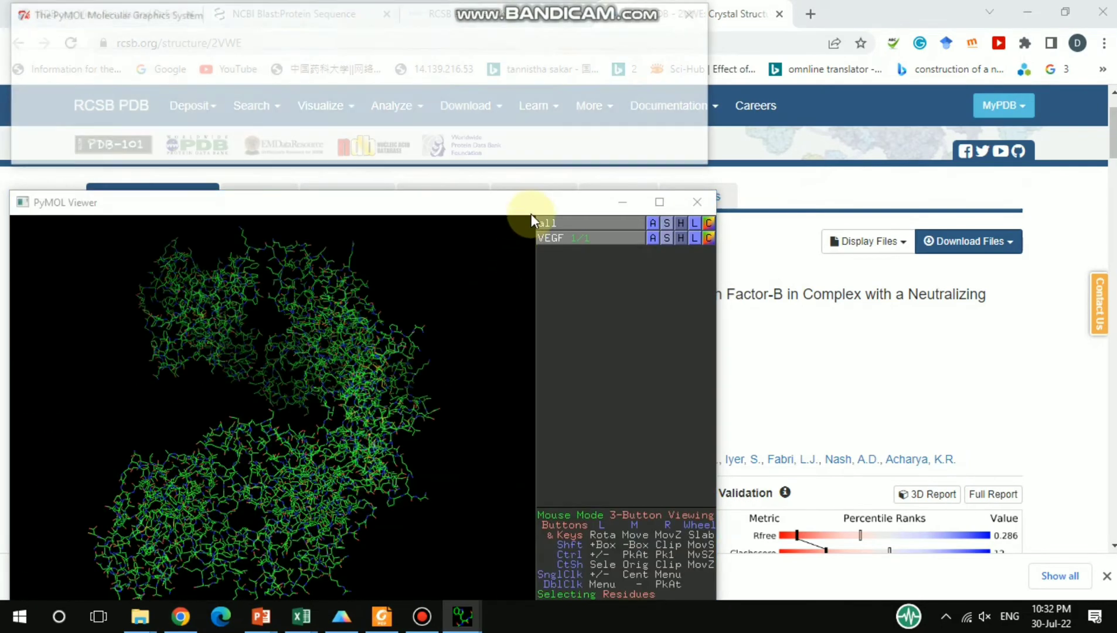
pyautogui.click(592, 173)
pyautogui.moveTo(588, 196); pyautogui.dragTo(698, 36)
pyautogui.click(1027, 12)
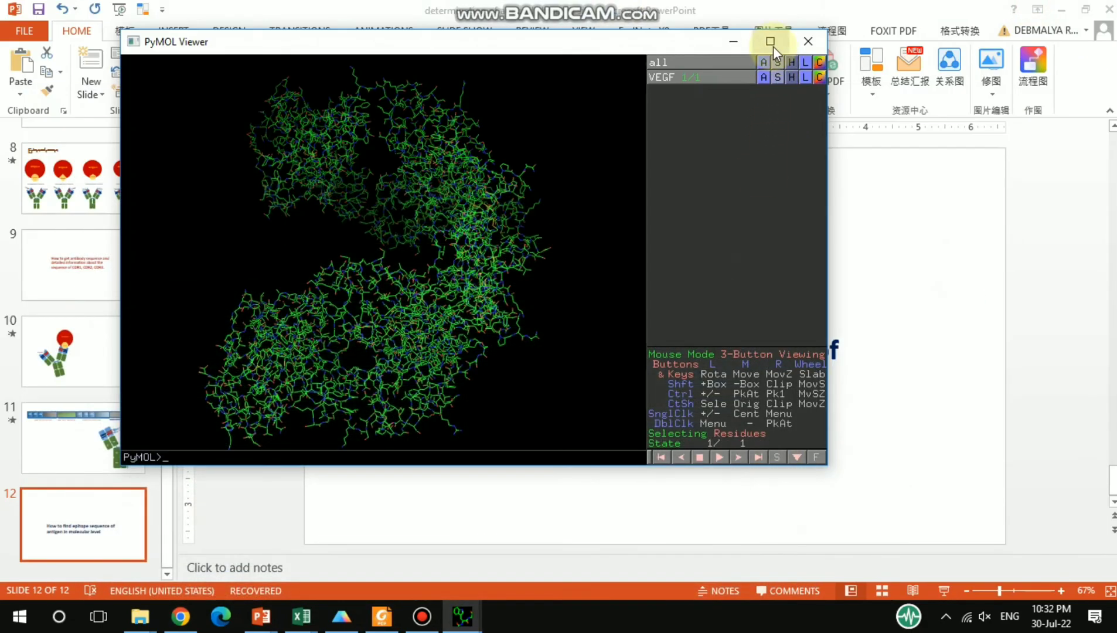
pyautogui.click(773, 49)
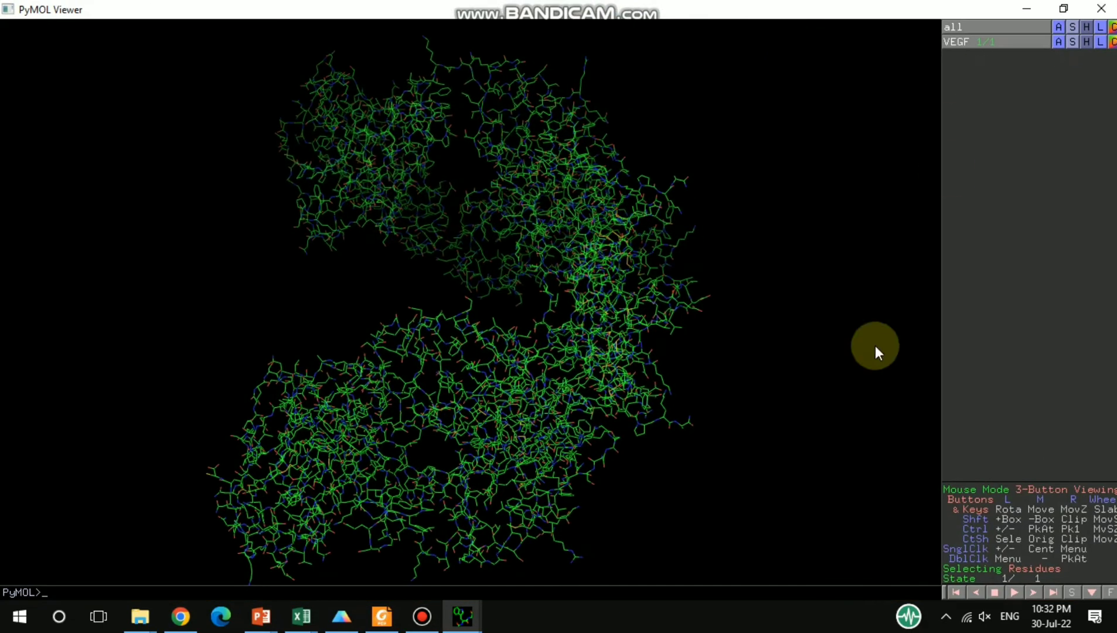
# - Display the VEGF structure as a cartoon and rotate it to another angle
pyautogui.click(1072, 44)
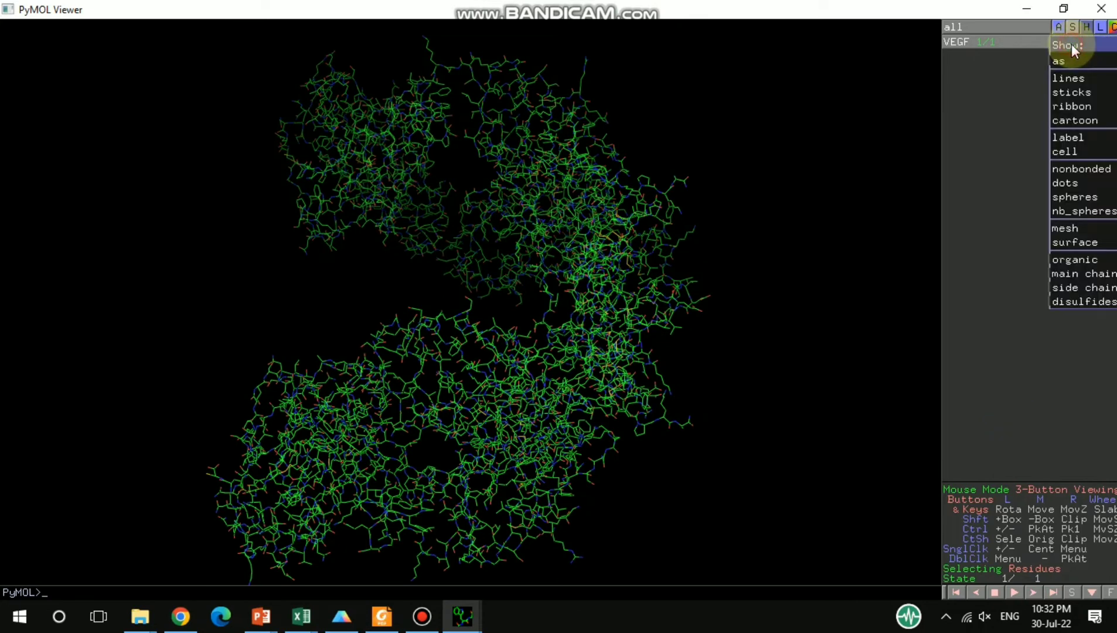
pyautogui.moveTo(1061, 62)
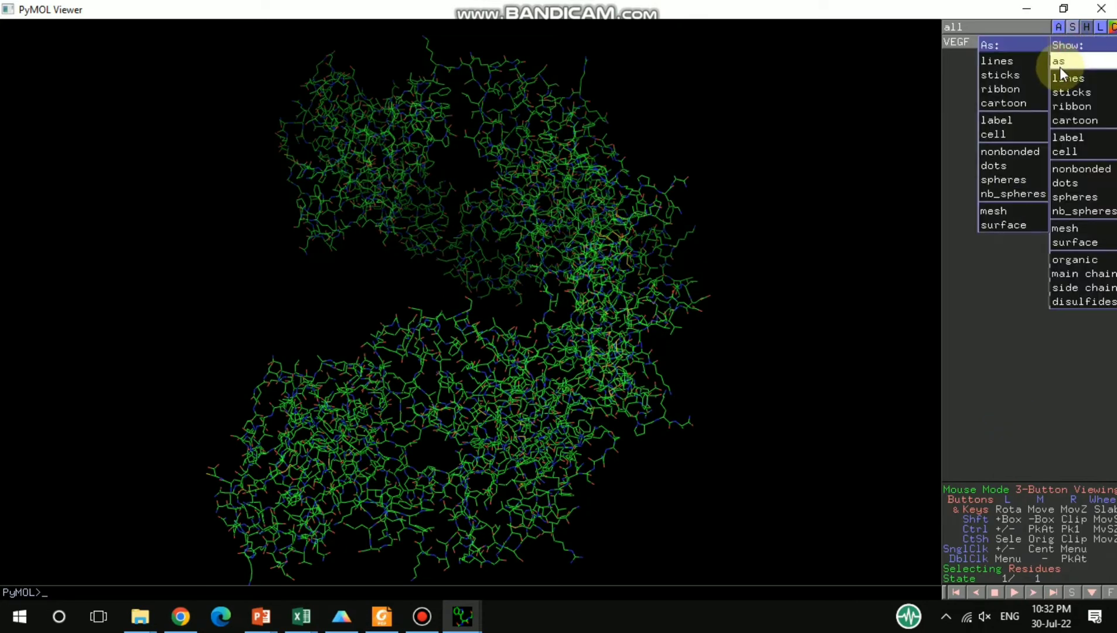
pyautogui.click(1014, 101)
pyautogui.moveTo(583, 188); pyautogui.dragTo(612, 209)
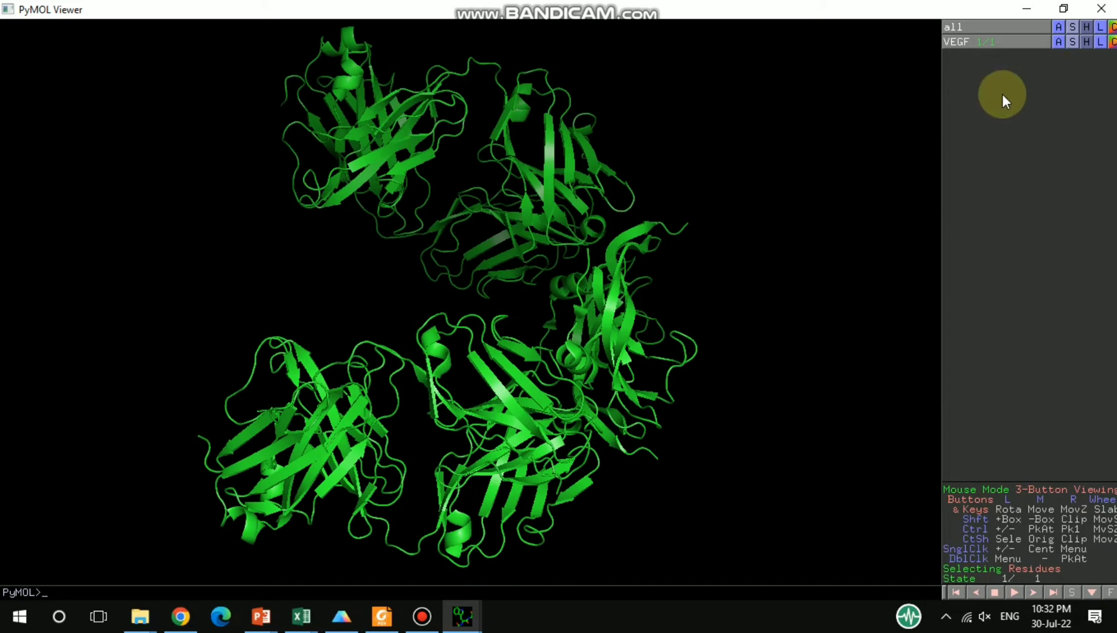
# - Show the residue sequence above the structure, then return to the RCSB 2VWE page
pyautogui.click(1074, 592)
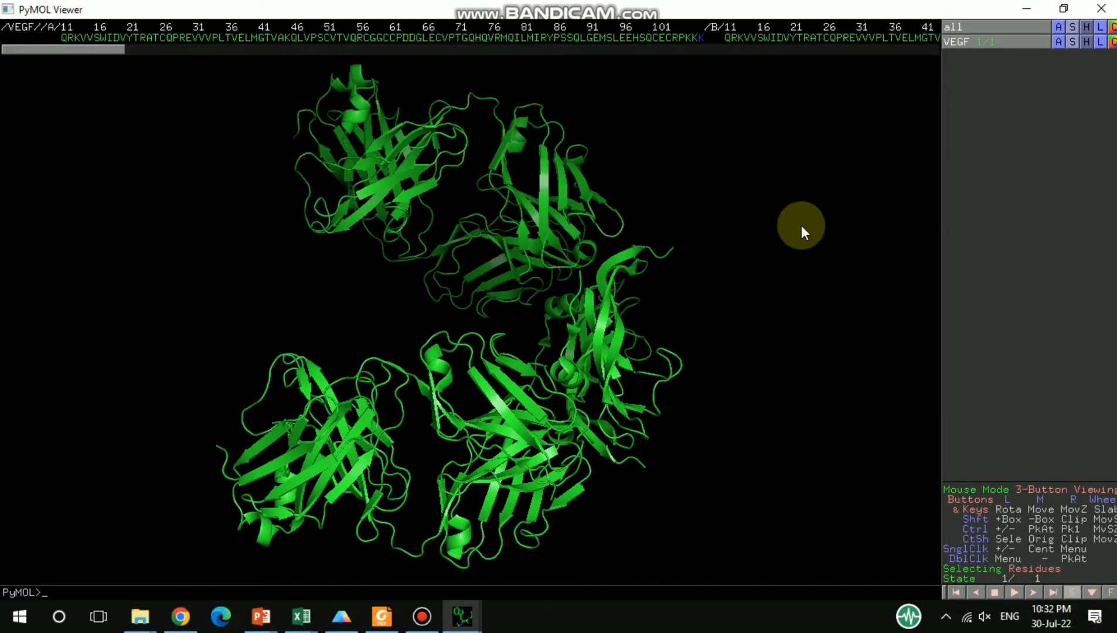
pyautogui.moveTo(78, 50)
pyautogui.mouseDown()
pyautogui.moveTo(197, 51)
pyautogui.moveTo(78, 47)
pyautogui.mouseUp()
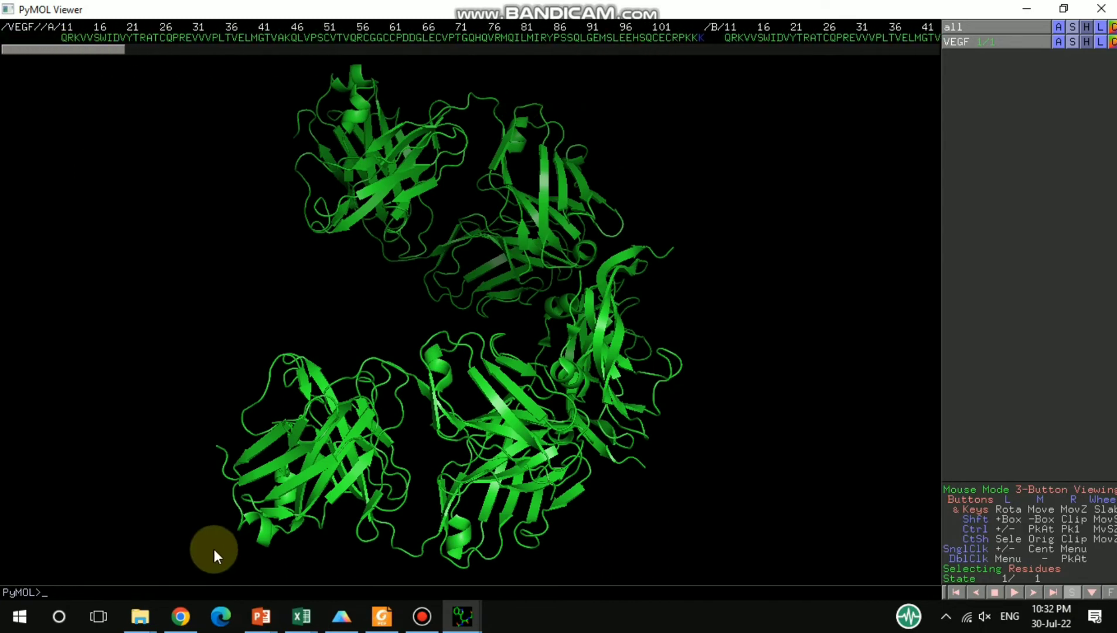
pyautogui.click(182, 615)
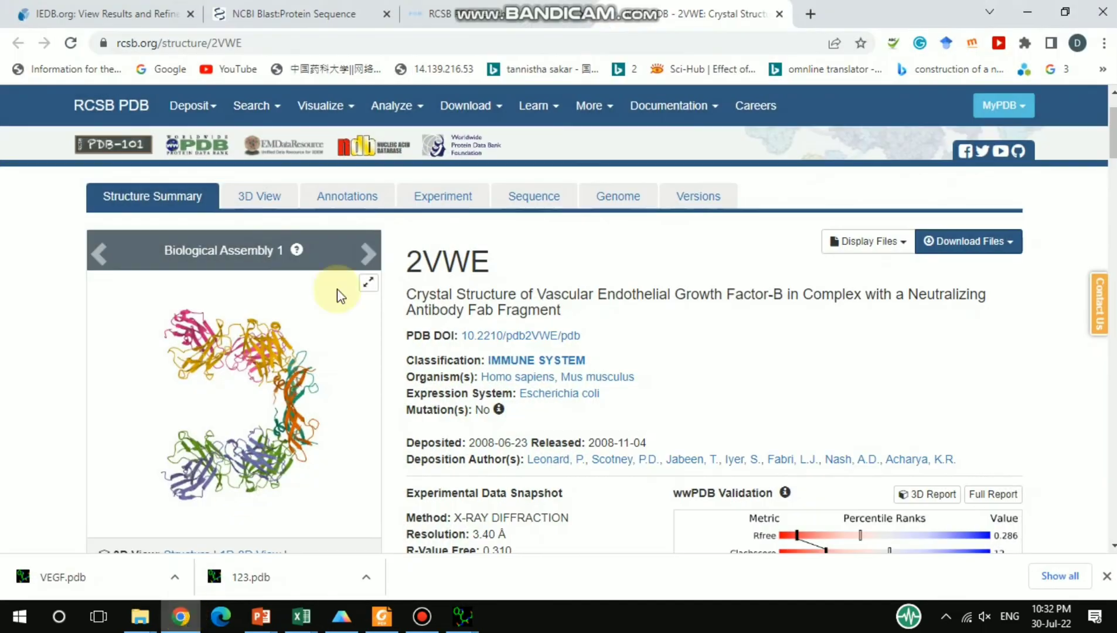
# - Check the VEGF-B epitope sequence in the IEDB results, then bring the PyMOL viewer back
pyautogui.click(134, 22)
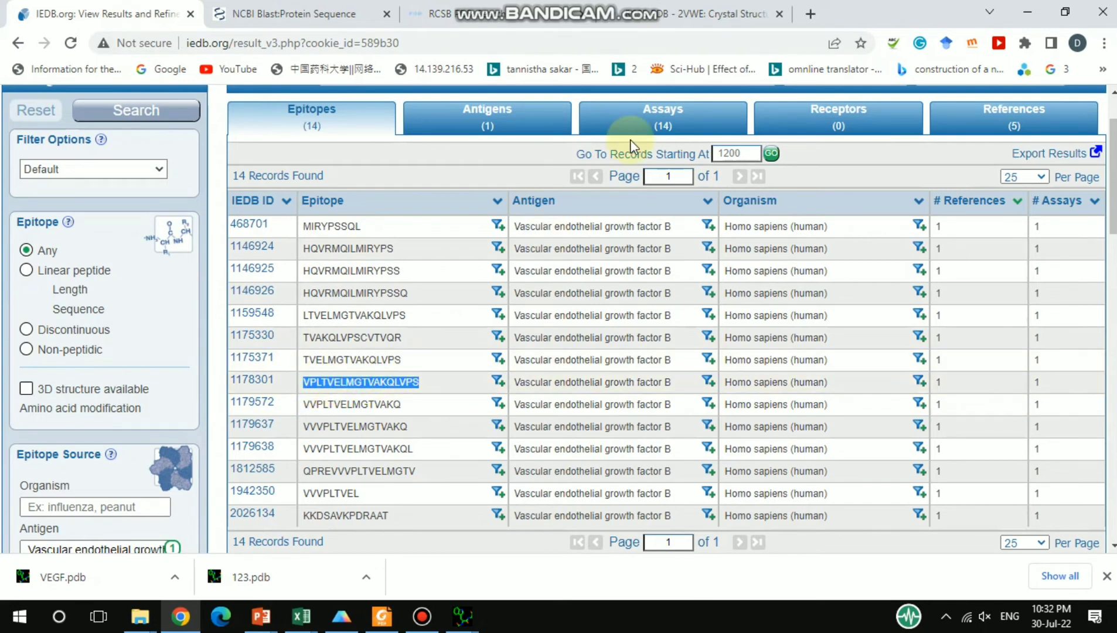
pyautogui.moveTo(473, 629)
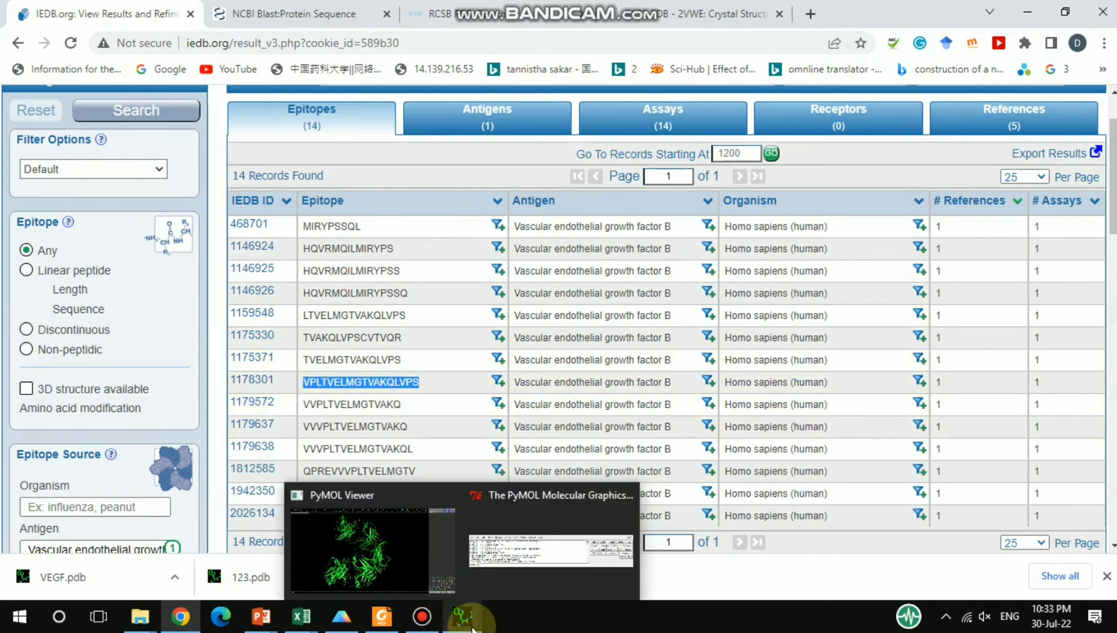
pyautogui.click(396, 562)
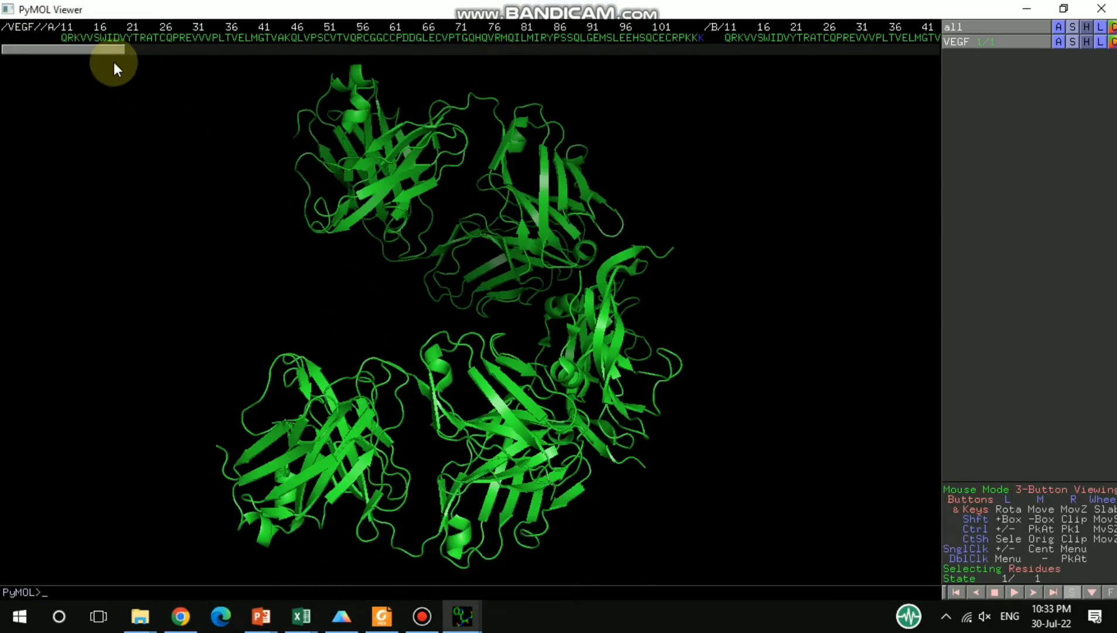
# - Select the epitope residues VPLTVELMGTVAKQLVPS in the sequence viewer
pyautogui.moveTo(72, 45); pyautogui.dragTo(80, 47)
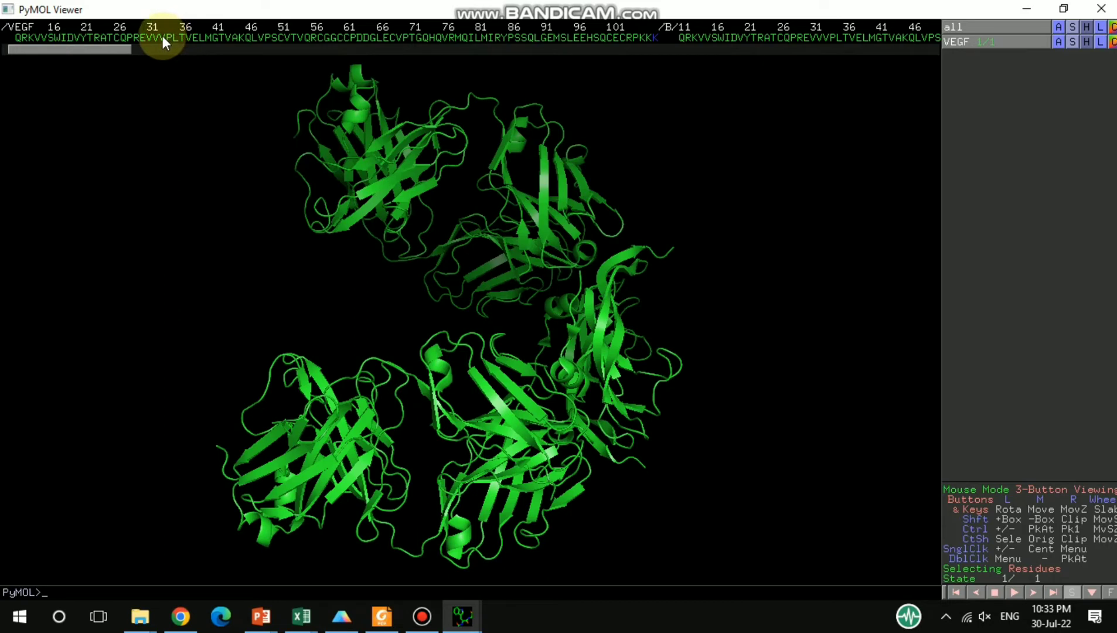
pyautogui.moveTo(163, 38); pyautogui.dragTo(274, 40)
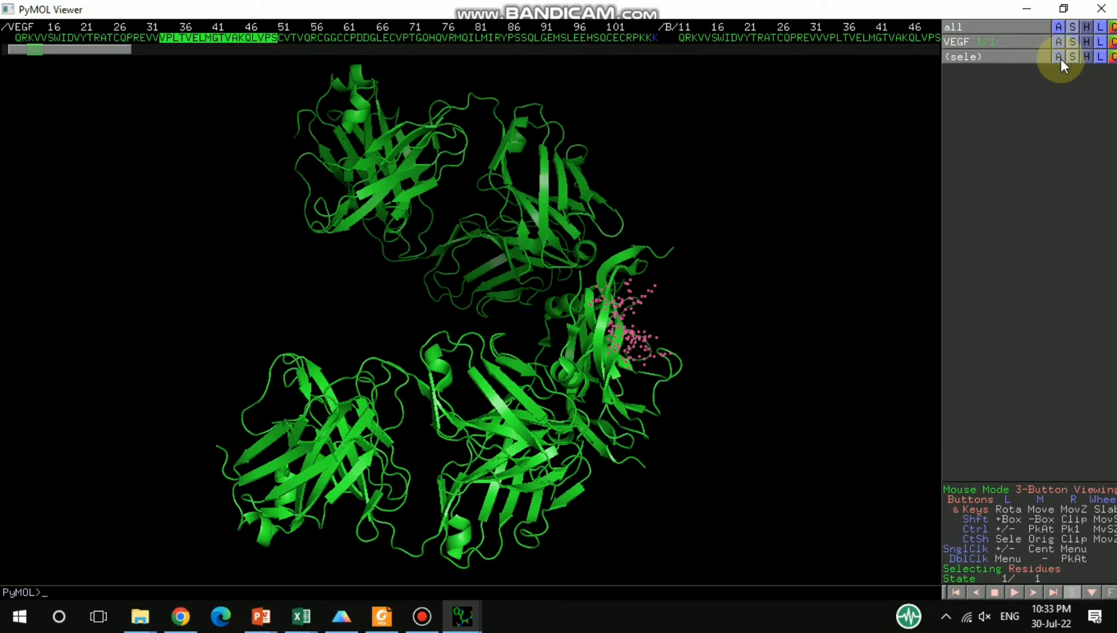
pyautogui.click(1100, 57)
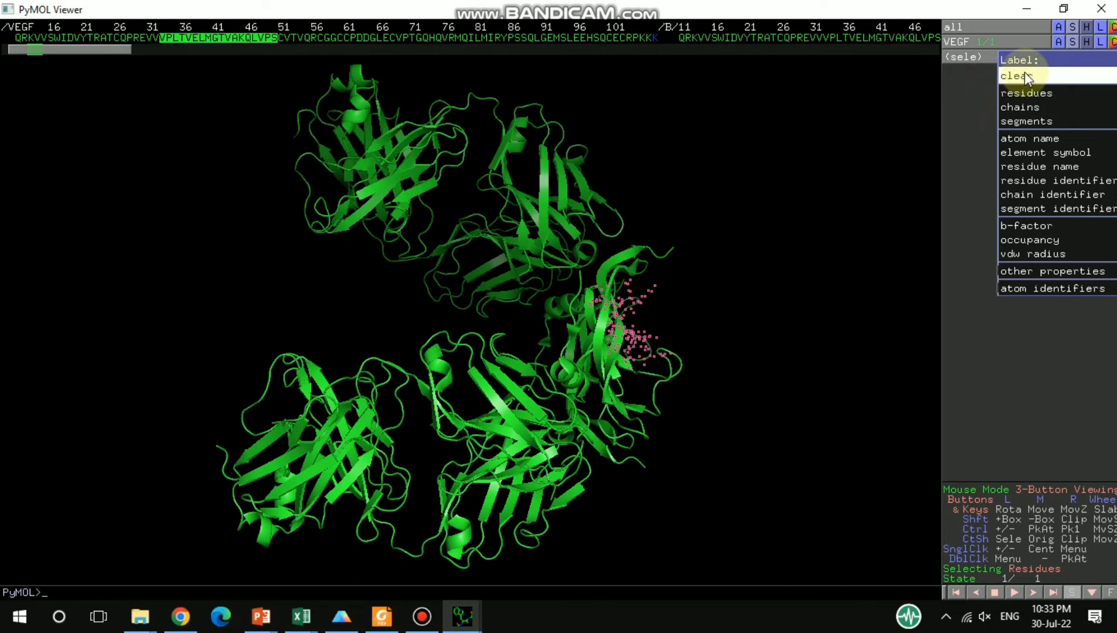
pyautogui.click(968, 57)
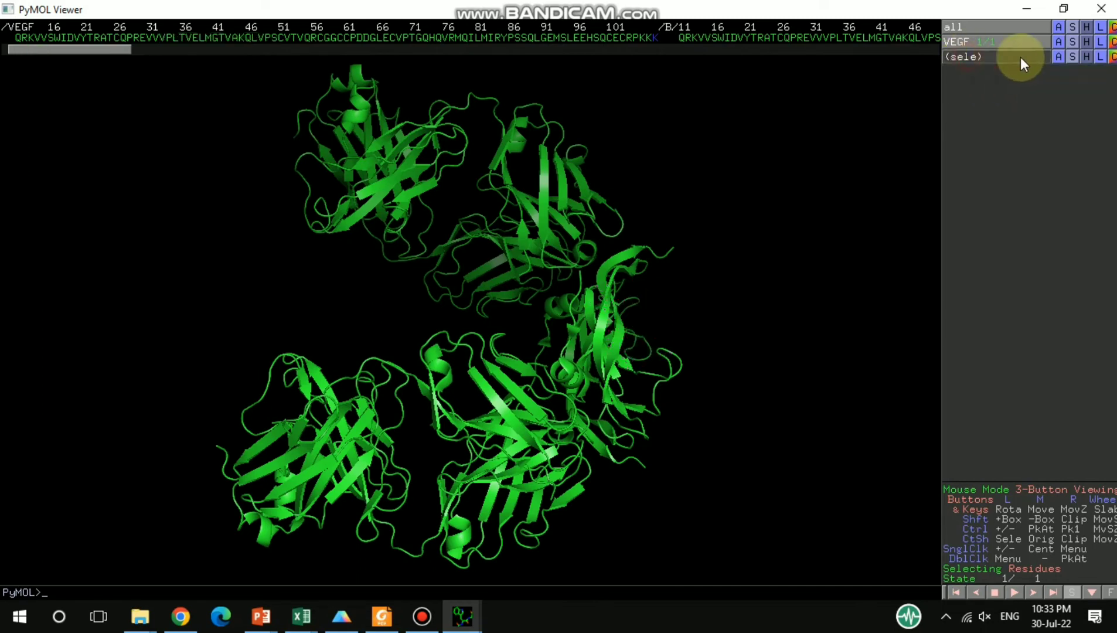
# - Rename the selection to VeGF_epitope
pyautogui.click(1057, 54)
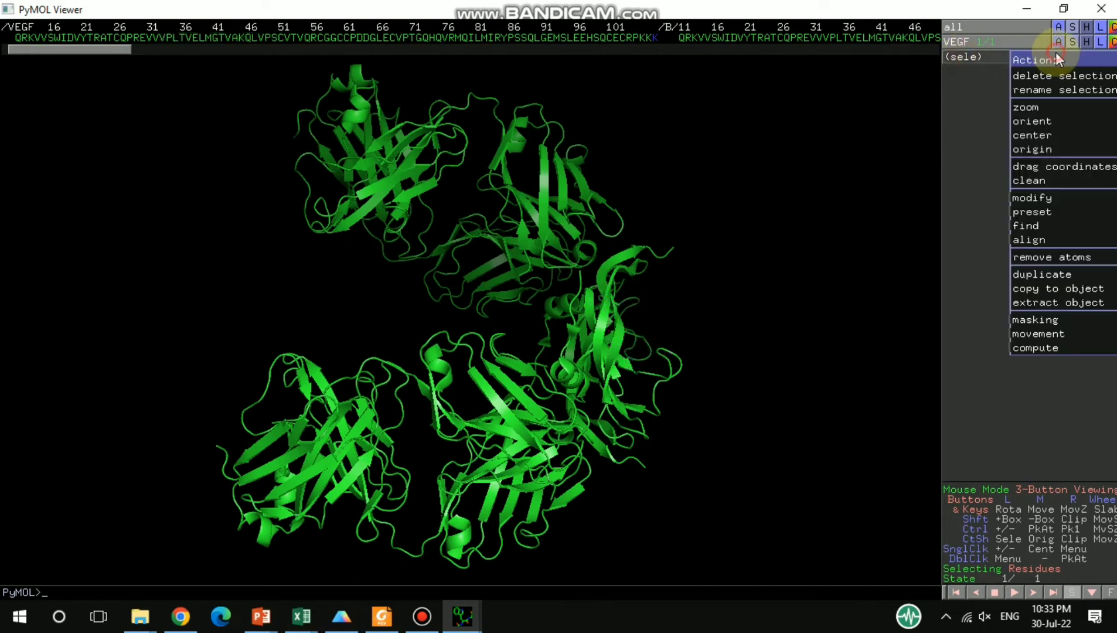
pyautogui.click(1053, 90)
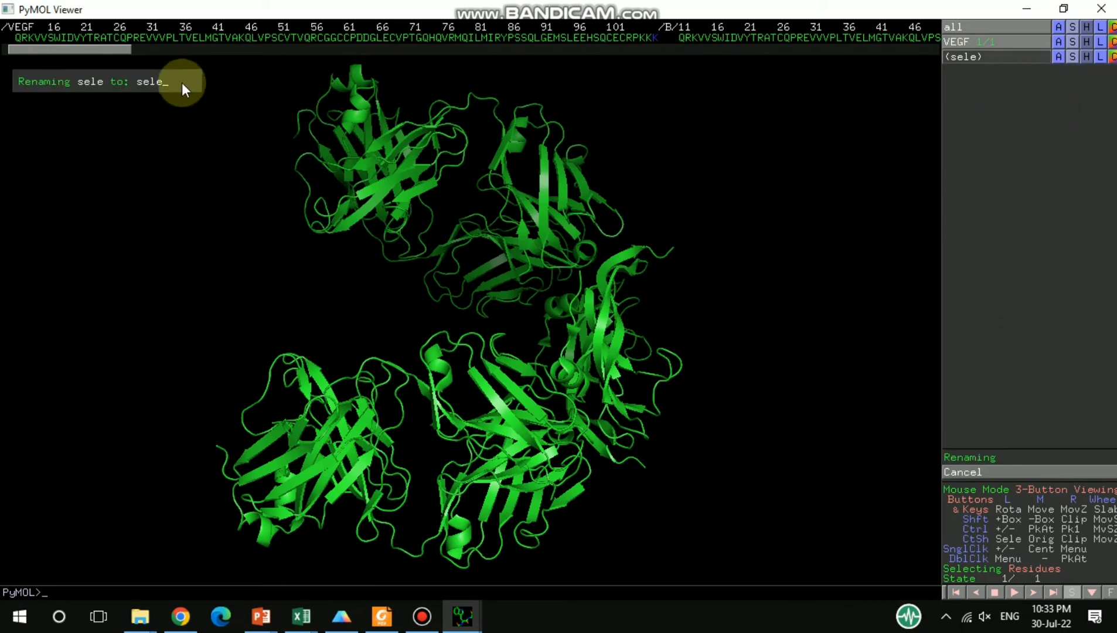
pyautogui.press('BackSpace')
pyautogui.press('BackSpace')
pyautogui.press('BackSpace')
pyautogui.press('BackSpace')
pyautogui.write('VeGF_epitope')
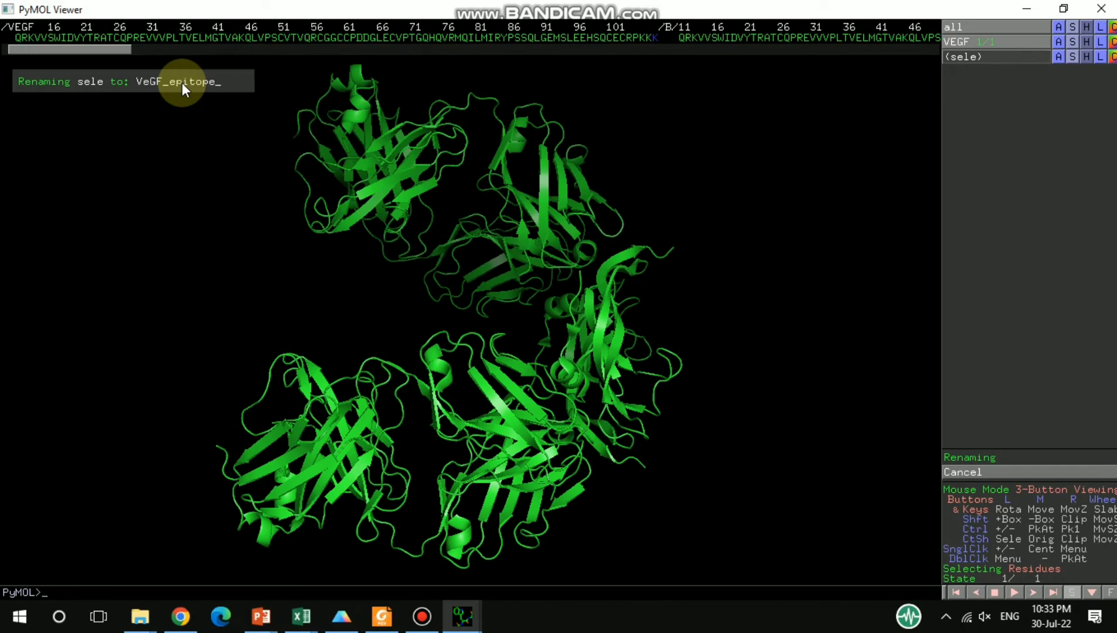
pyautogui.press('Return')
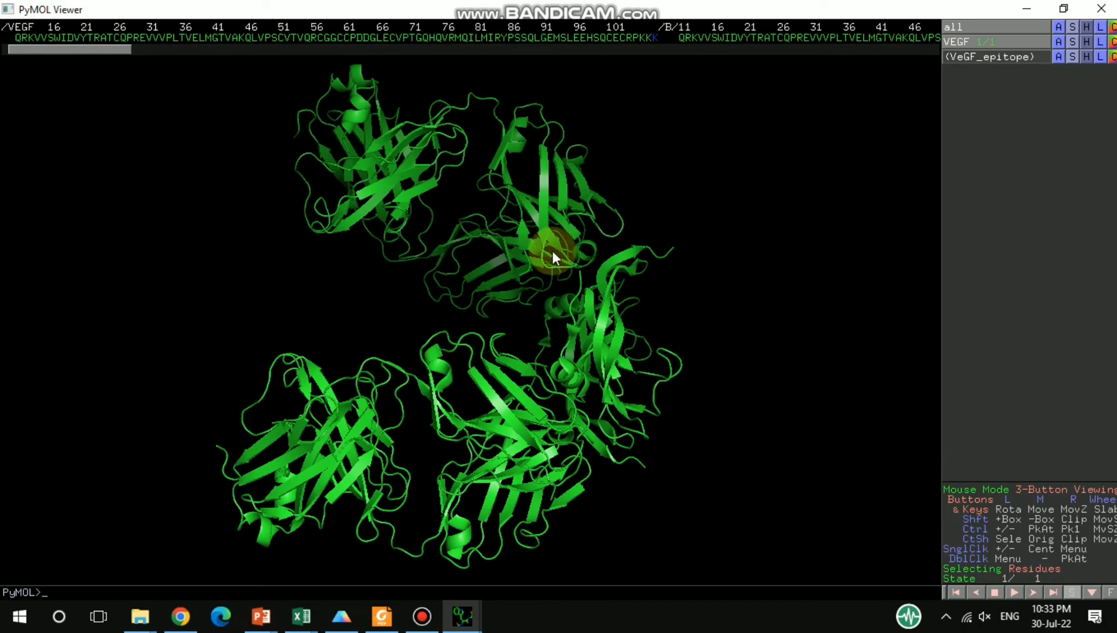
# - Show the VeGF_epitope residues as sticks
pyautogui.click(1101, 57)
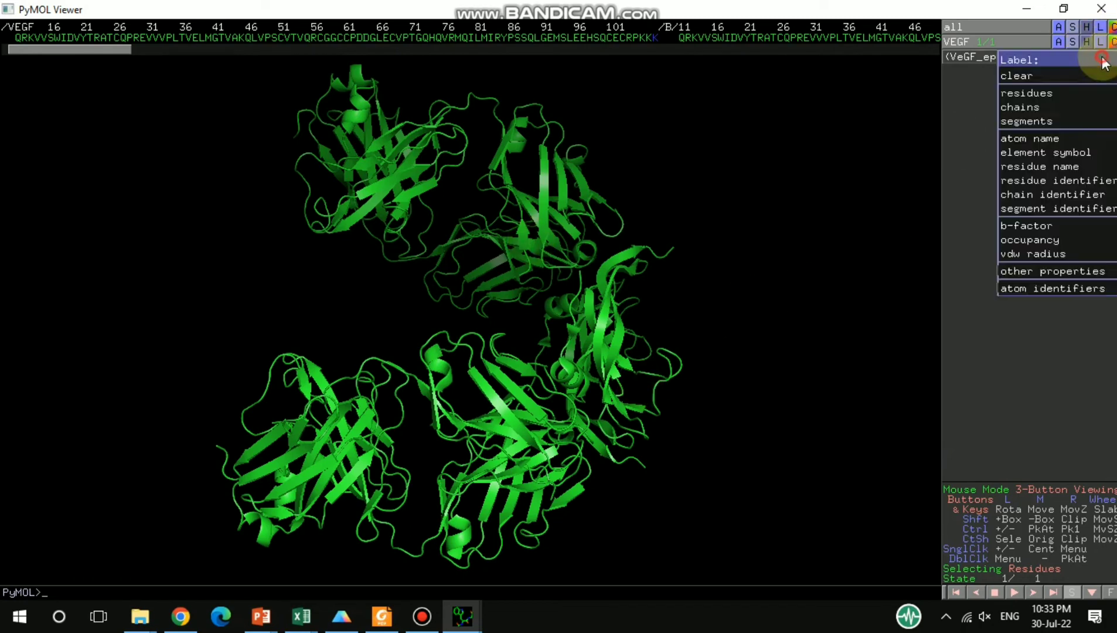
pyautogui.click(962, 110)
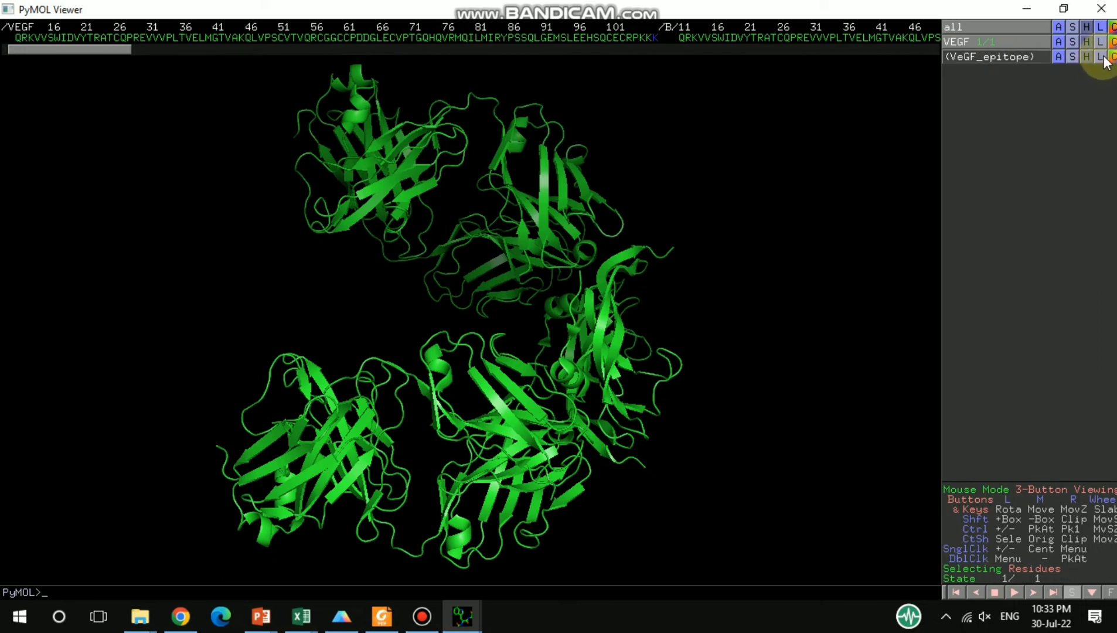
pyautogui.click(1073, 57)
pyautogui.moveTo(1070, 77)
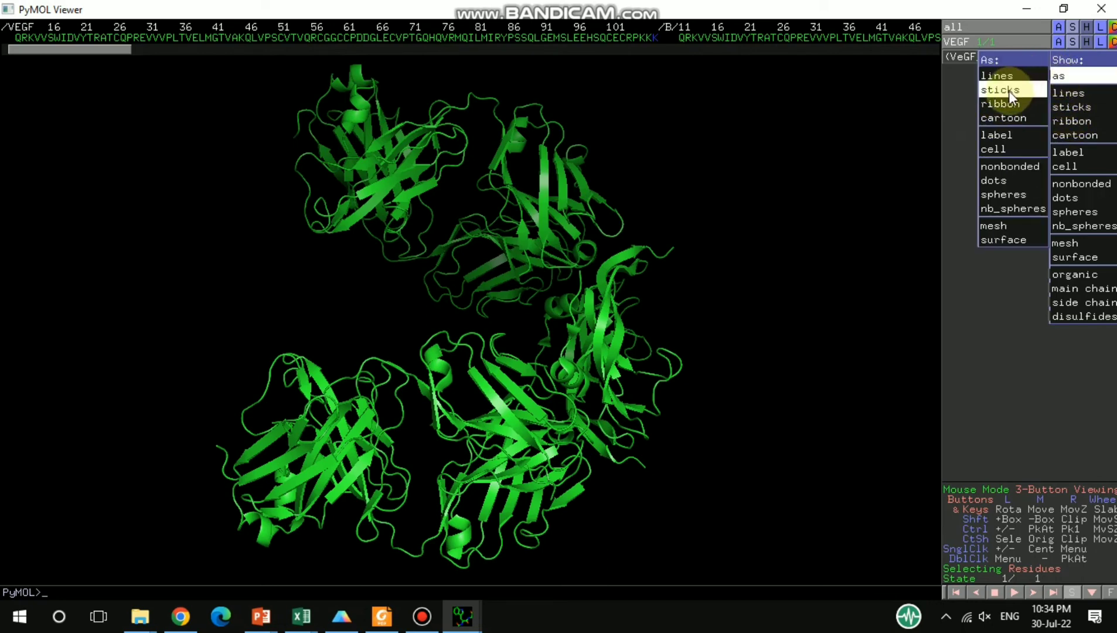
pyautogui.click(1009, 90)
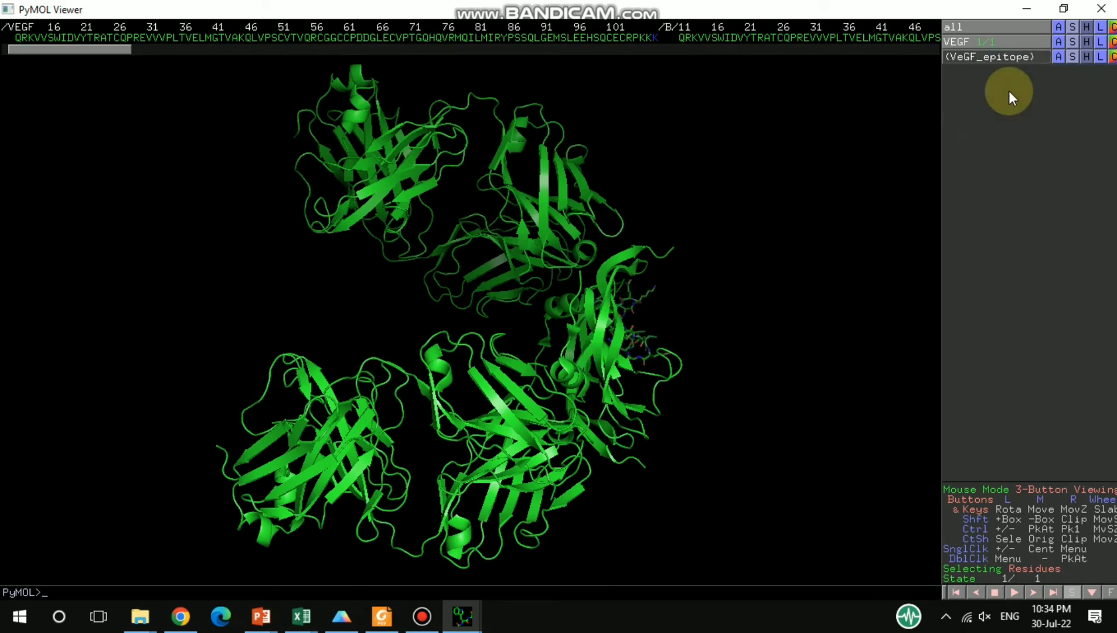
# - Colour the epitope sticks red and rotate the protein to expose them
pyautogui.click(1113, 57)
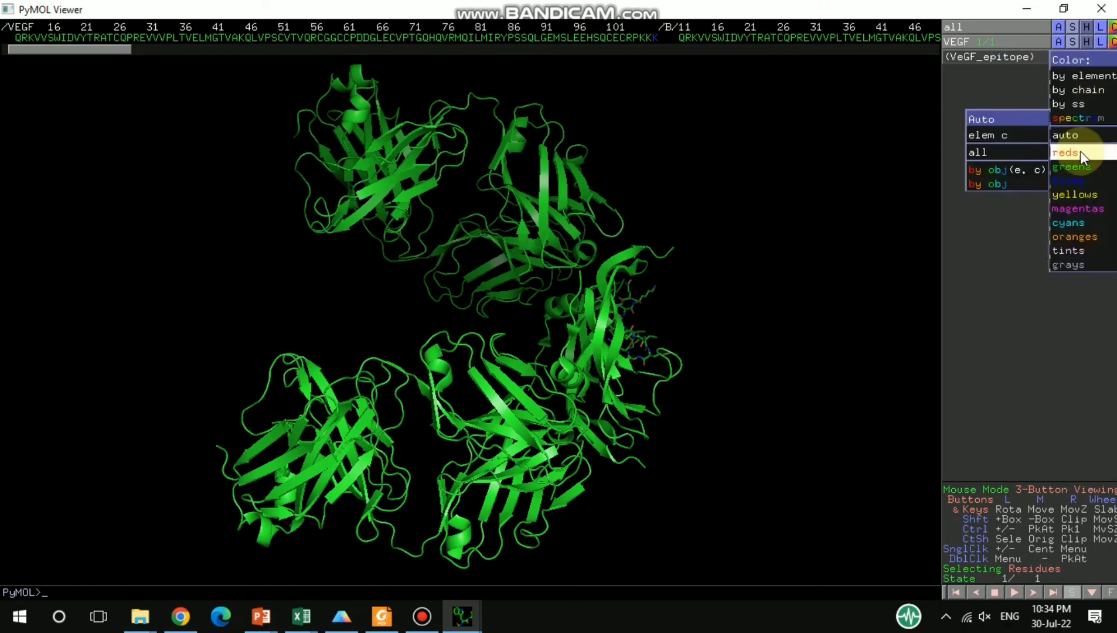
pyautogui.moveTo(1080, 152)
pyautogui.click(1008, 153)
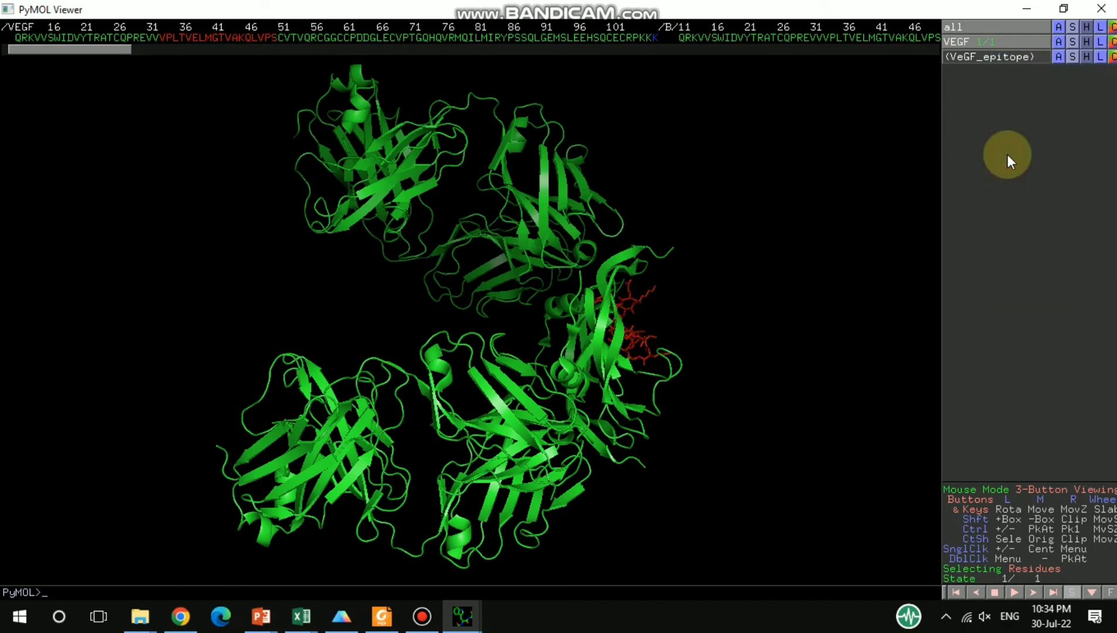
pyautogui.moveTo(573, 234); pyautogui.dragTo(505, 294)
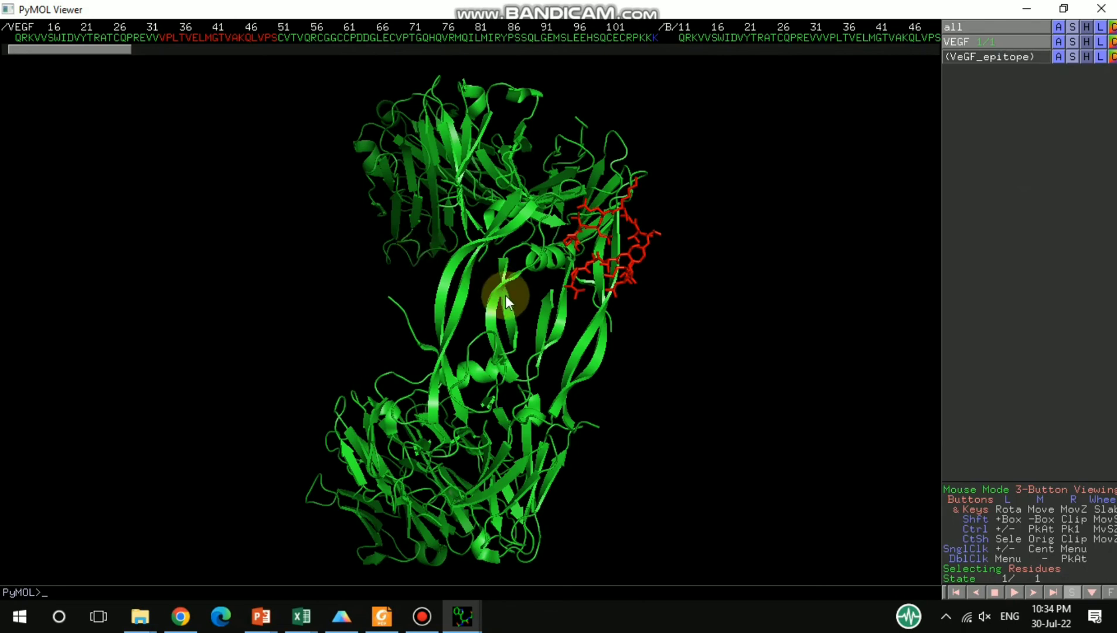
# - Zoom onto the VeGF_epitope selection and rotate to inspect the red sticks
pyautogui.moveTo(466, 196); pyautogui.dragTo(530, 234)
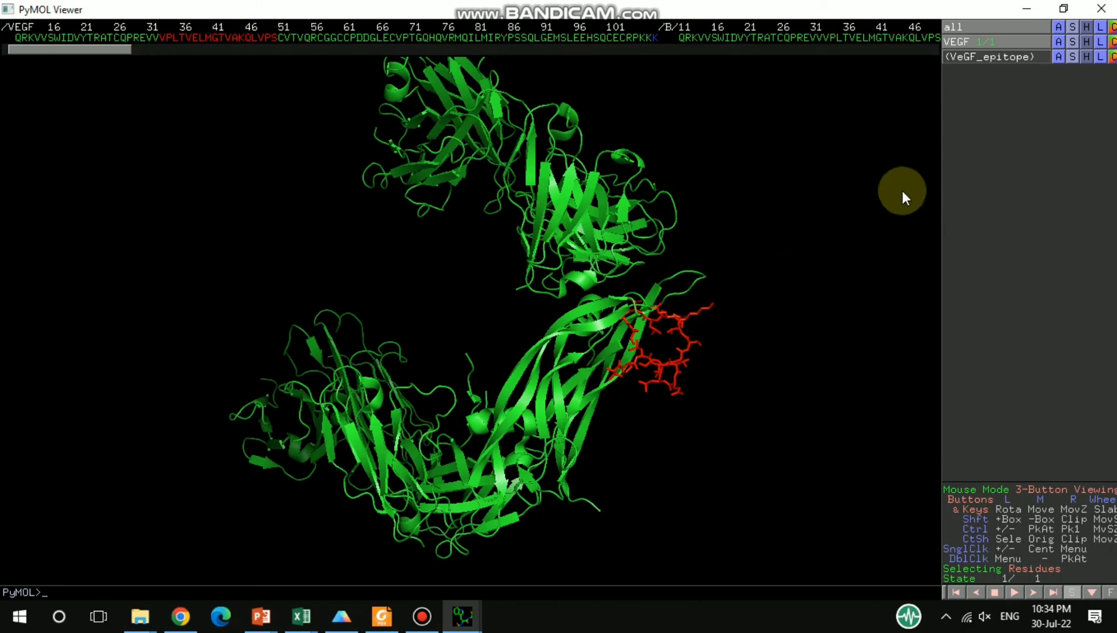
pyautogui.click(1060, 56)
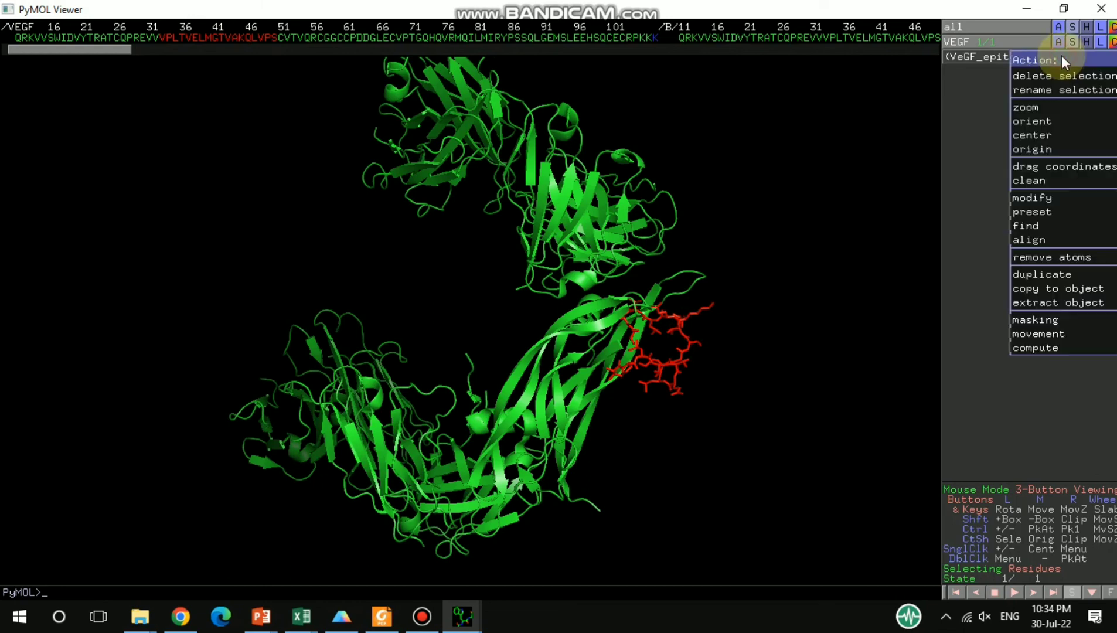
pyautogui.click(1035, 106)
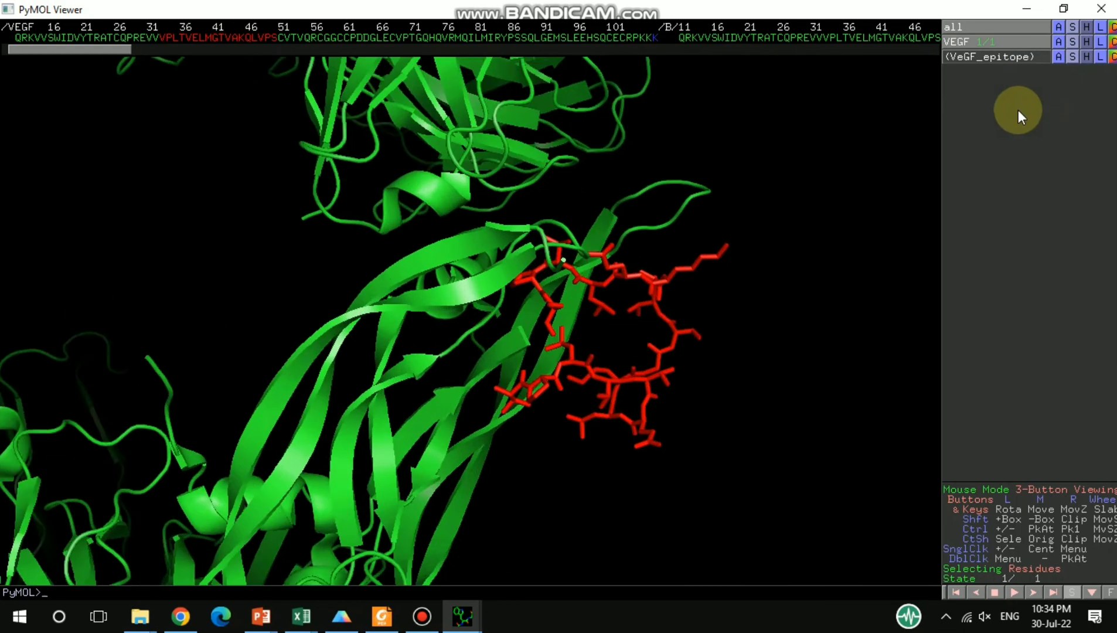
pyautogui.moveTo(408, 247); pyautogui.dragTo(420, 305)
pyautogui.moveTo(369, 386); pyautogui.dragTo(392, 340)
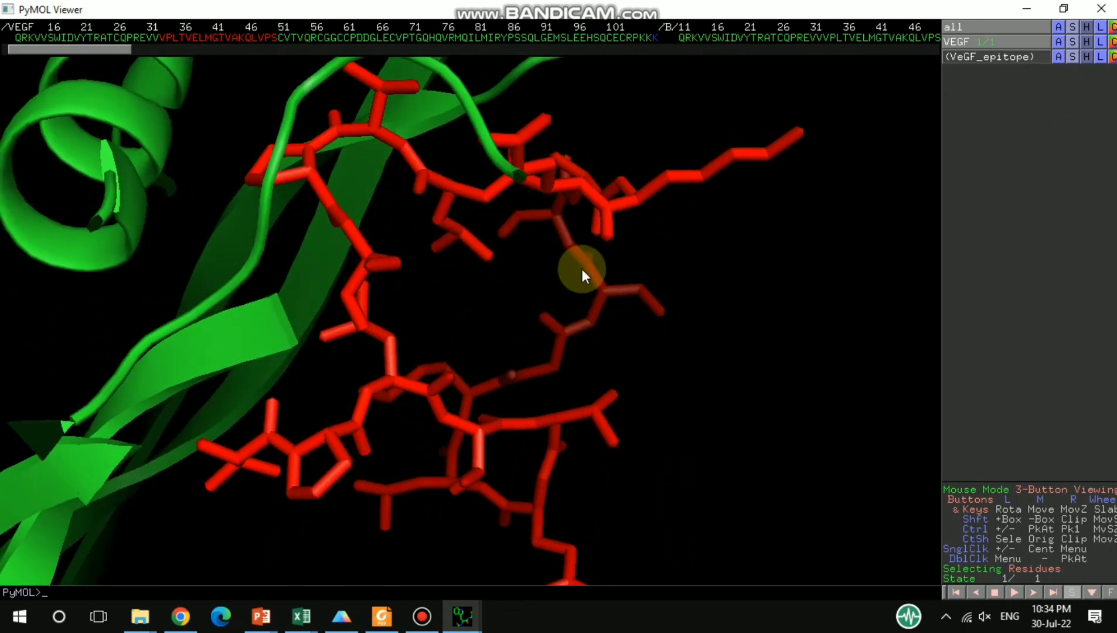